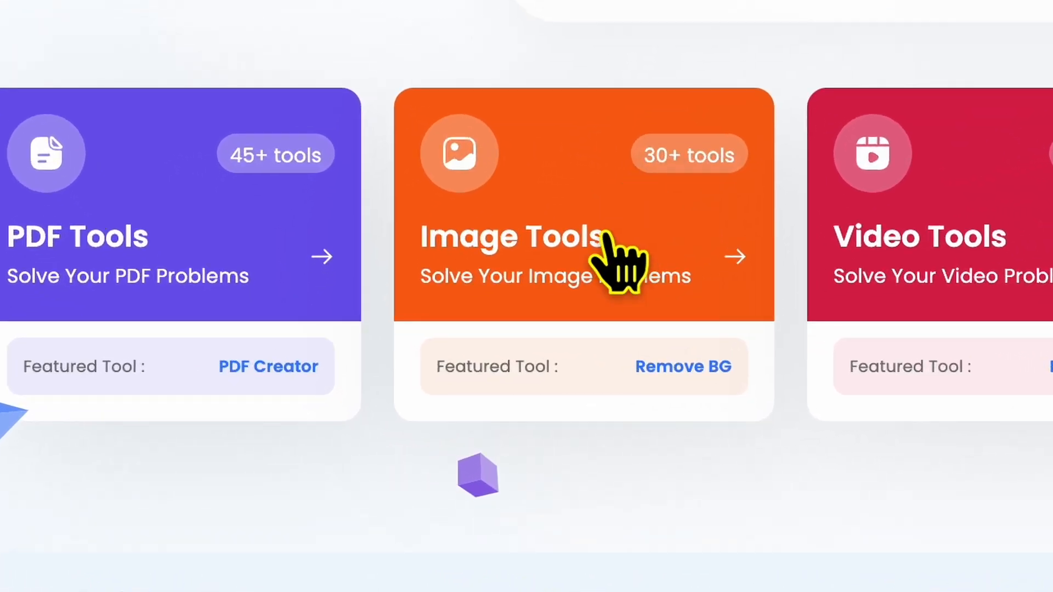
Open TinyWow's Remove watermark image tool and upload 02.jpg from the rushes6 folder.
{"action": "left_click", "coordinate": [606, 235]}
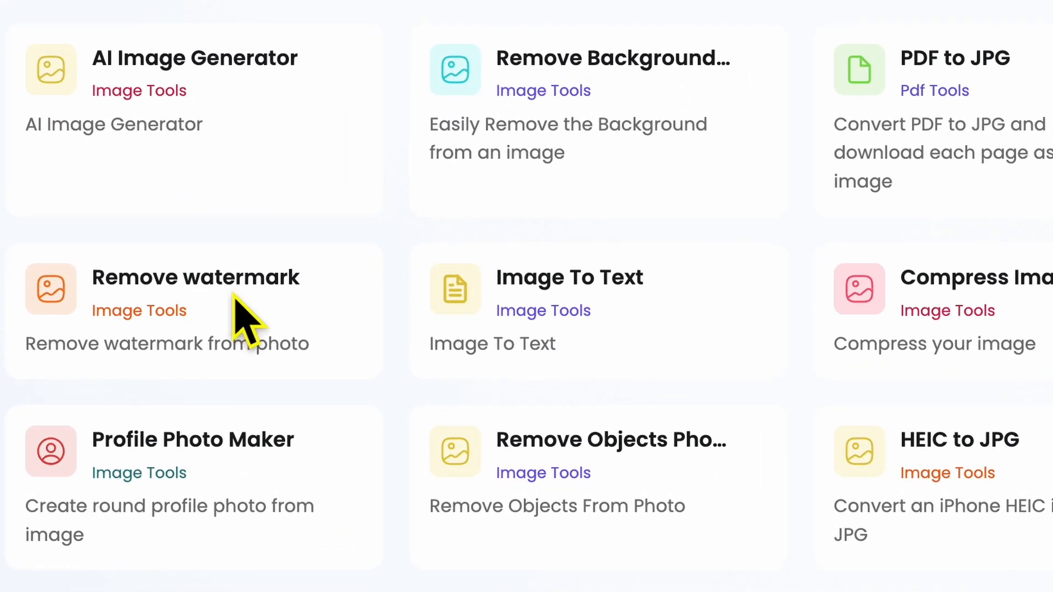
{"action": "left_click", "coordinate": [235, 295]}
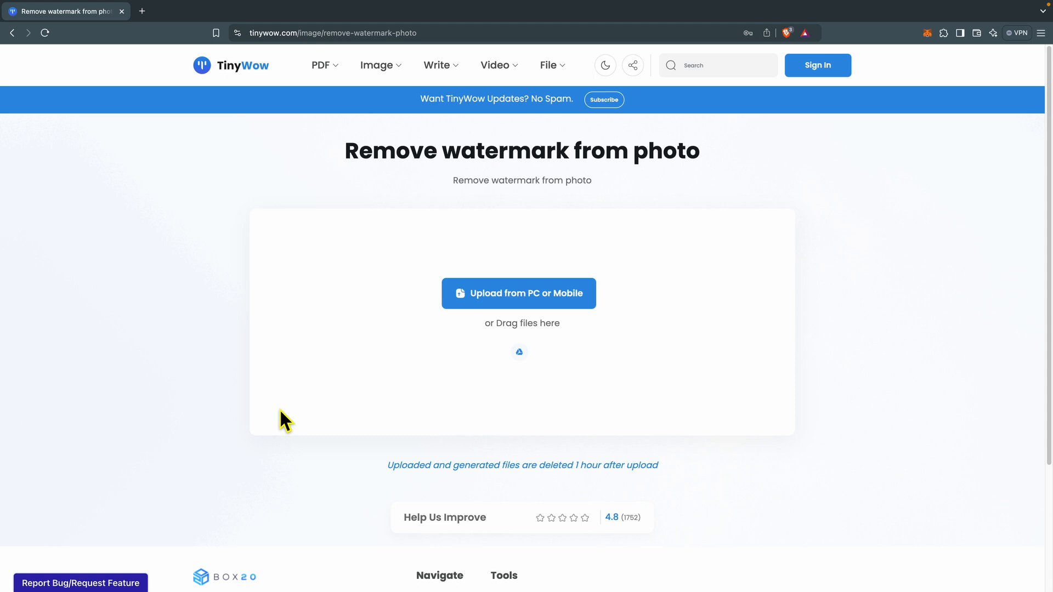
{"action": "left_click", "coordinate": [511, 300]}
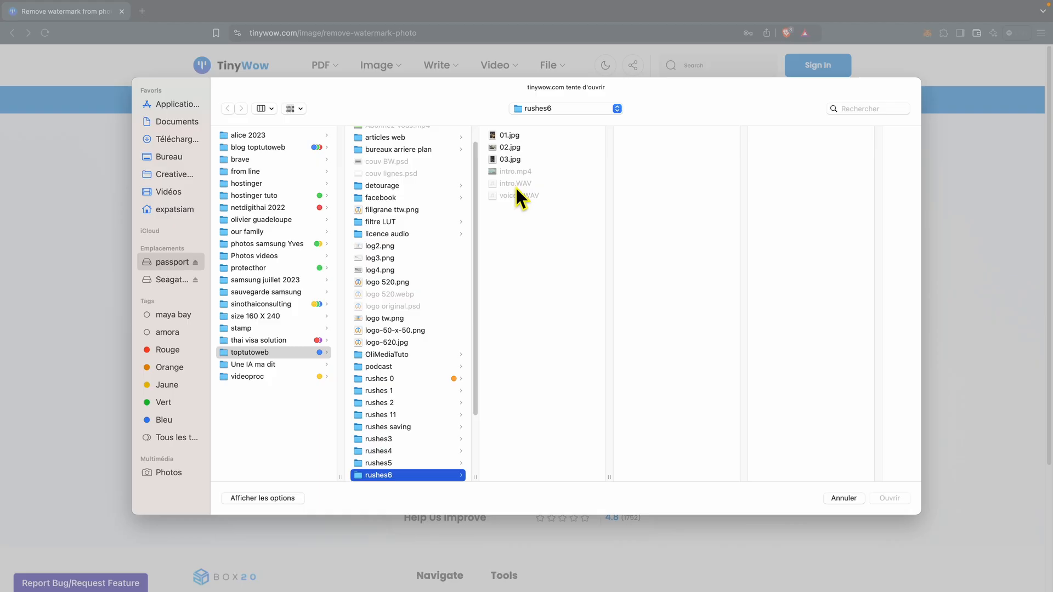
{"action": "left_click", "coordinate": [515, 147]}
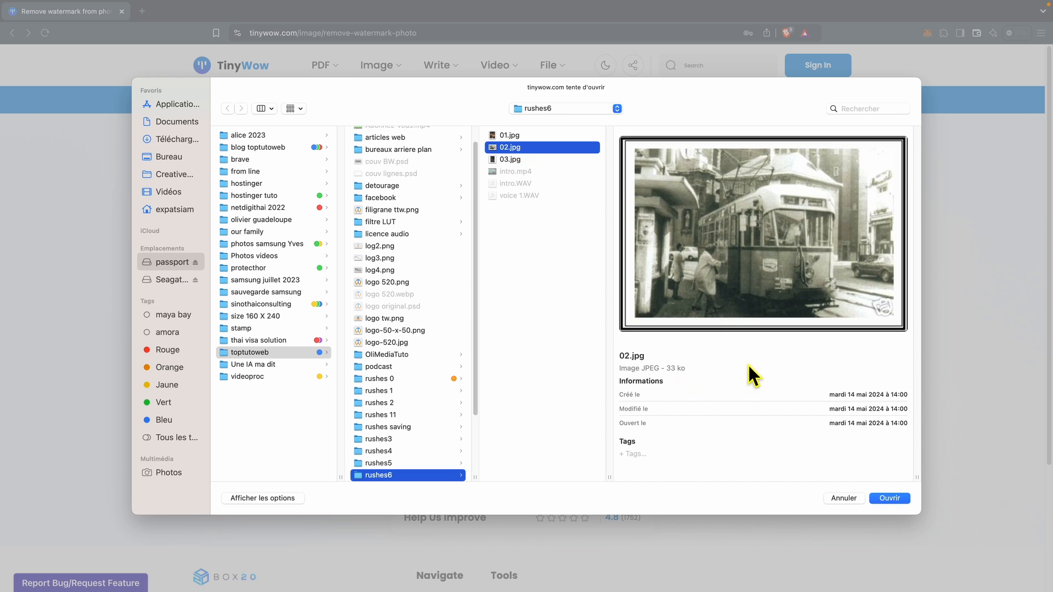
{"action": "left_click", "coordinate": [895, 501]}
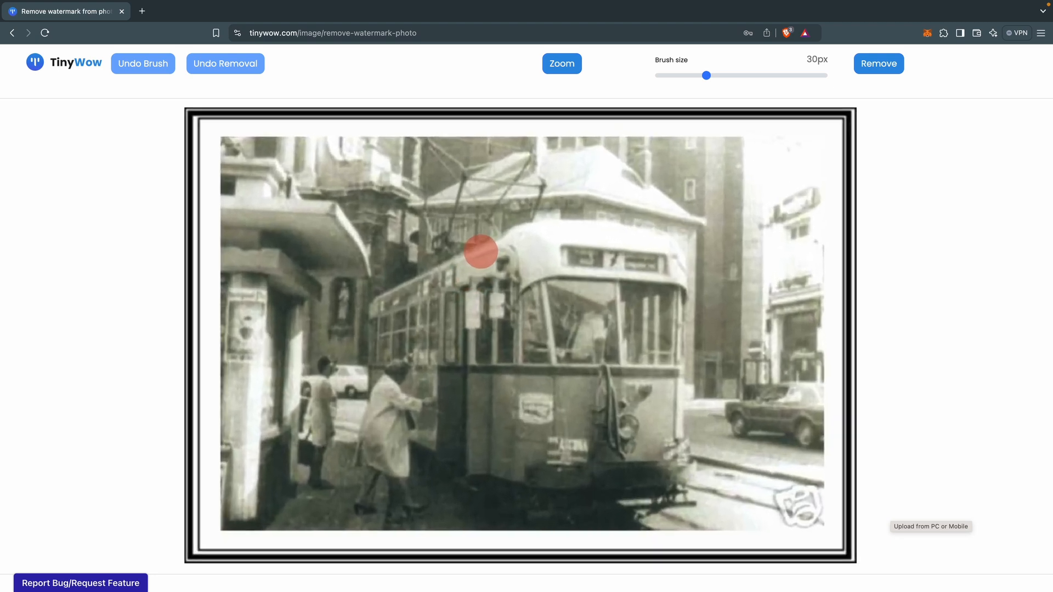
Set the brush size to 35 px, paint over the mask-shaped watermark in the tram photo's lower-right corner, and remove it.
{"action": "left_click", "coordinate": [562, 63]}
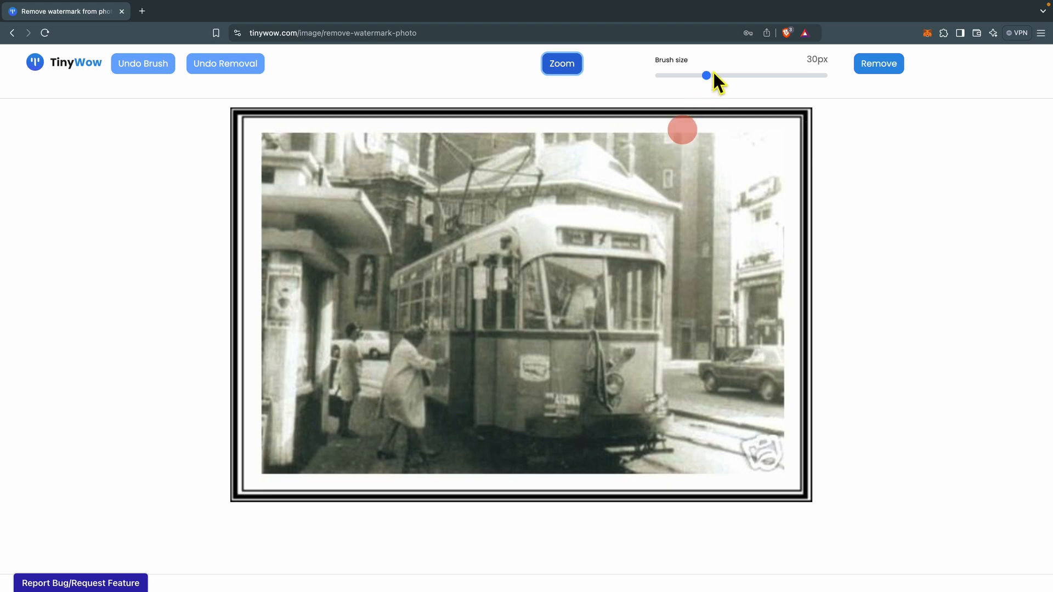
{"action": "mouse_move", "coordinate": [708, 75]}
{"action": "left_mouse_down"}
{"action": "mouse_move", "coordinate": [731, 75]}
{"action": "mouse_move", "coordinate": [698, 75]}
{"action": "mouse_move", "coordinate": [715, 75]}
{"action": "left_mouse_up"}
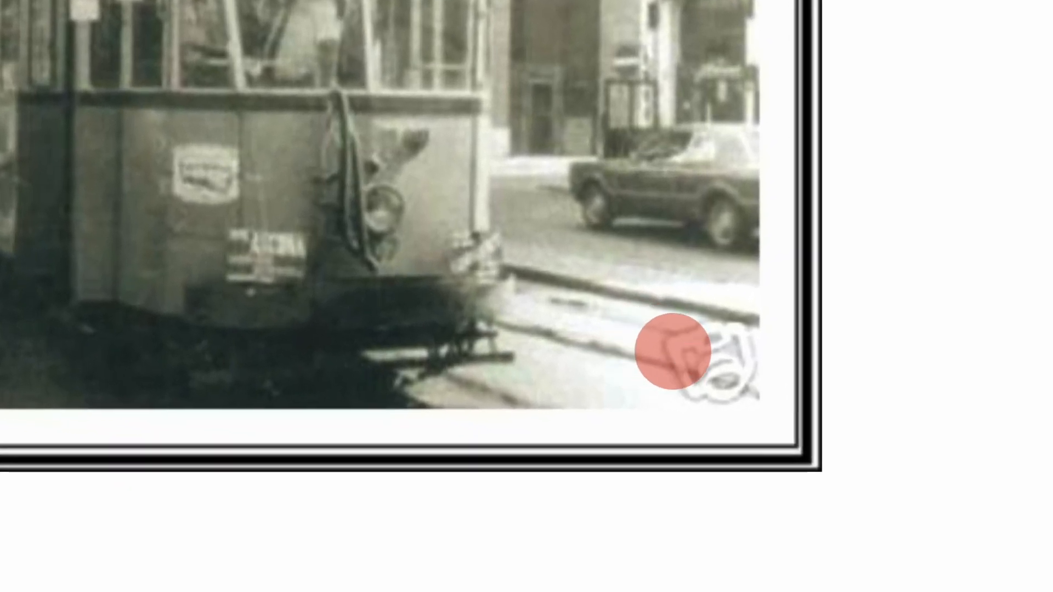
{"action": "mouse_move", "coordinate": [673, 351]}
{"action": "left_mouse_down"}
{"action": "mouse_move", "coordinate": [708, 335]}
{"action": "mouse_move", "coordinate": [734, 341]}
{"action": "mouse_move", "coordinate": [735, 378]}
{"action": "mouse_move", "coordinate": [708, 386]}
{"action": "left_mouse_up"}
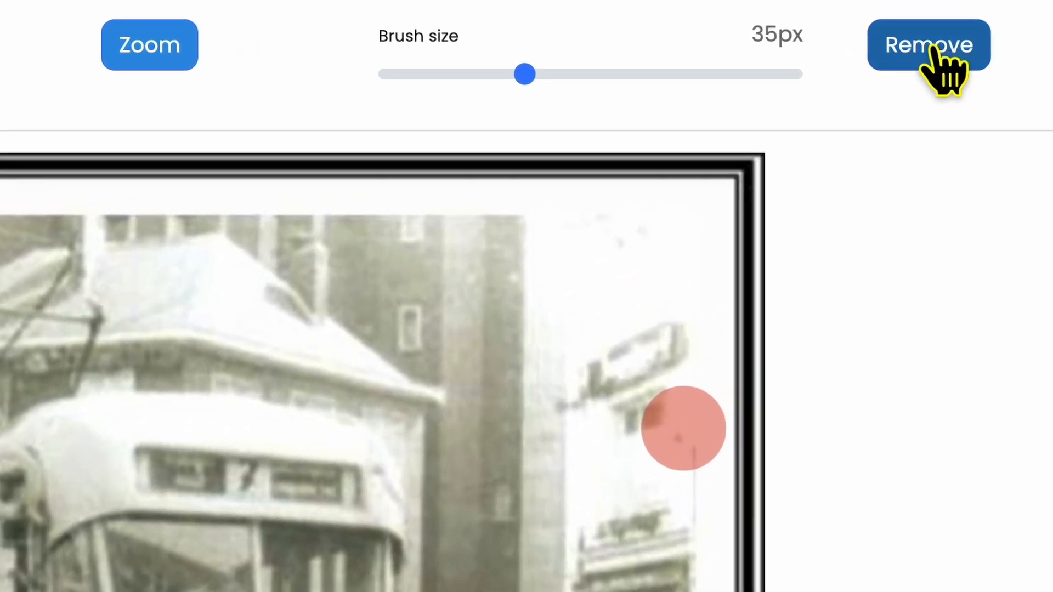
{"action": "left_click", "coordinate": [931, 49]}
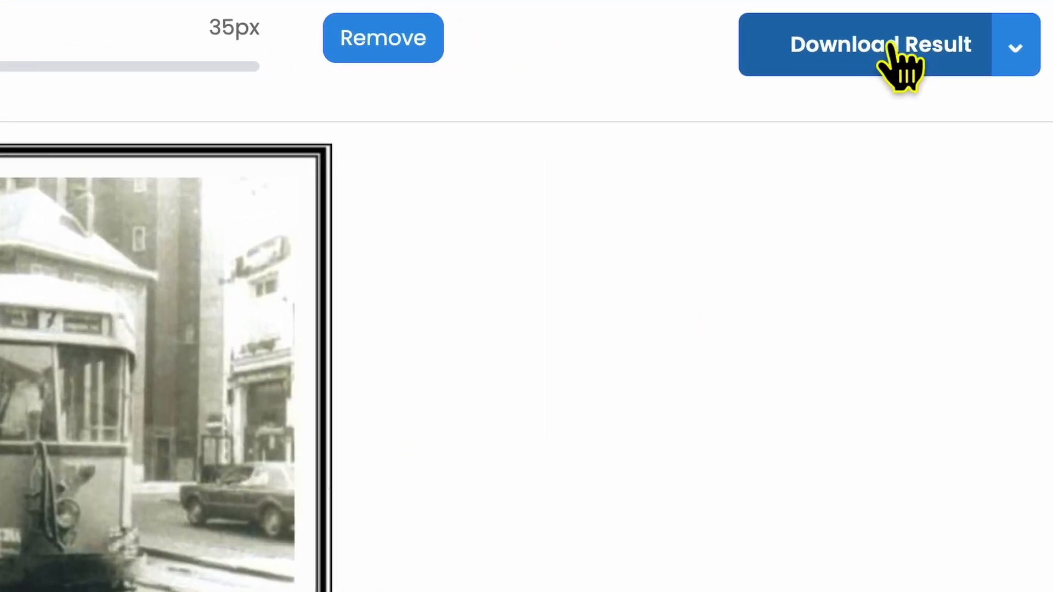
Download the cleaned photo to the rushes6 folder, shortening its file name to 02_73795069.
{"action": "left_click", "coordinate": [893, 45]}
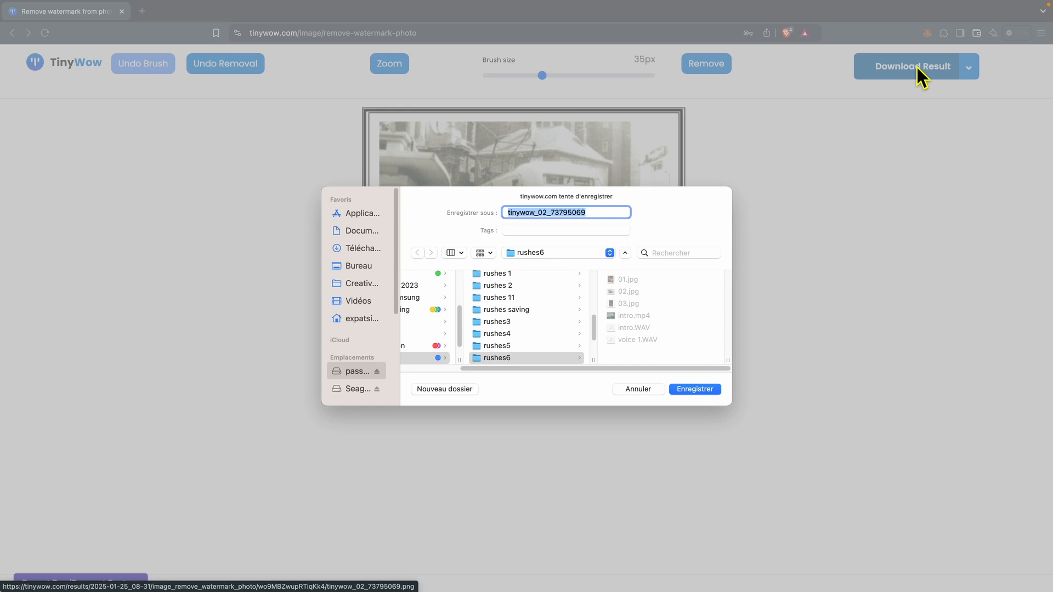
{"action": "left_click", "coordinate": [544, 214]}
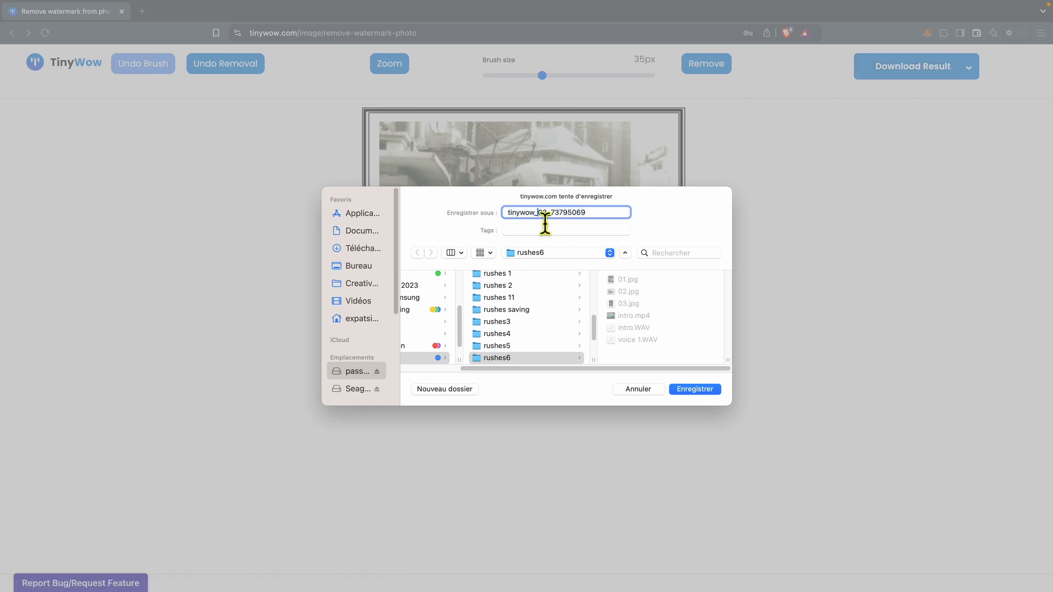
{"action": "left_click_drag", "start_coordinate": [536, 214], "coordinate": [494, 220]}
{"action": "key", "text": "BackSpace"}
{"action": "left_click", "coordinate": [690, 391]}
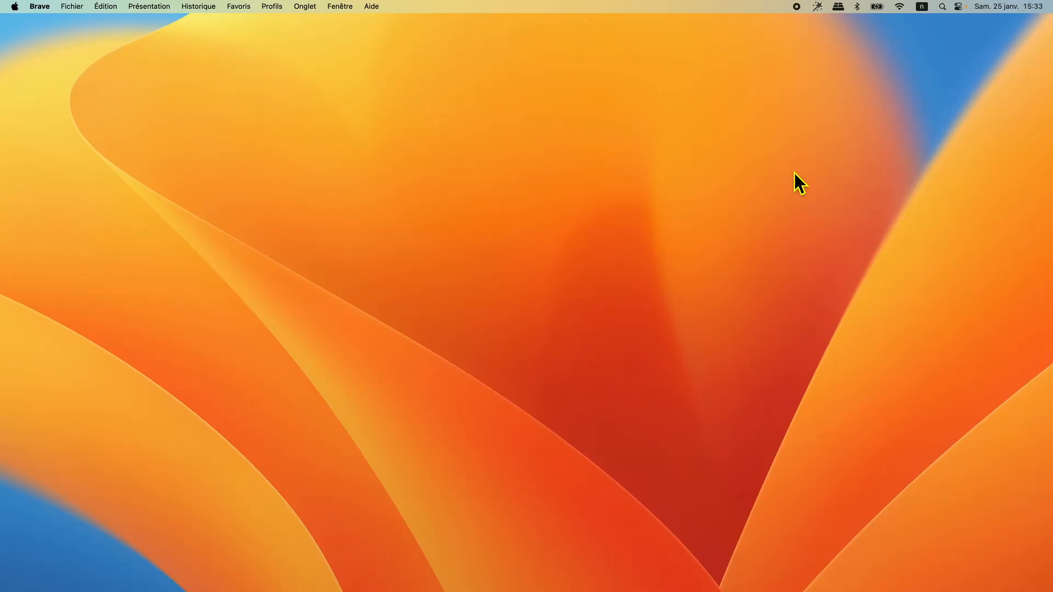
Switch to Upscayl and load 02_73795069.png from the rushes6 folder.
{"action": "mouse_move", "coordinate": [1045, 497]}
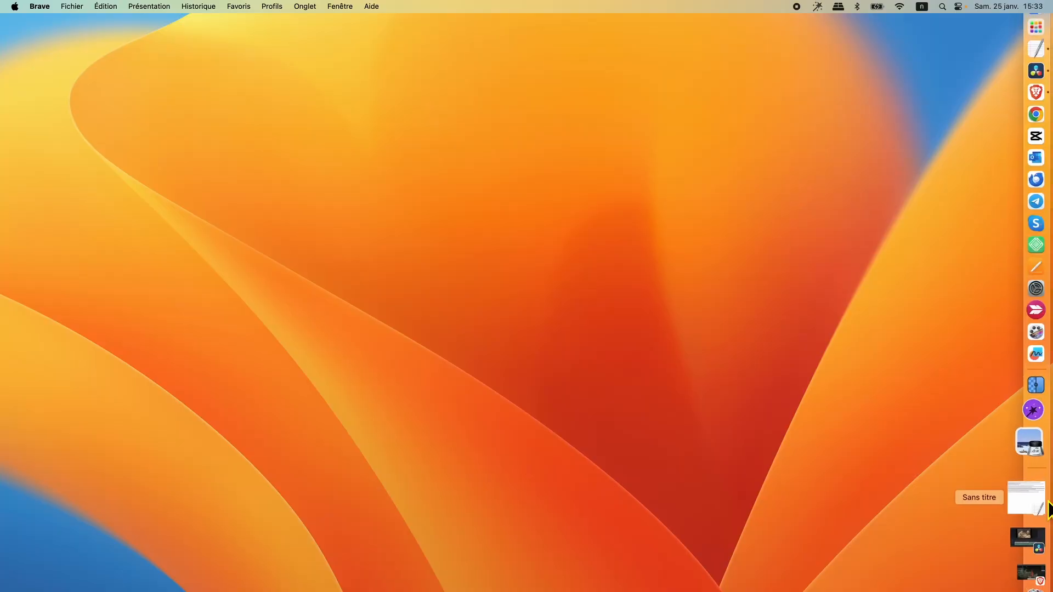
{"action": "left_click", "coordinate": [1039, 429]}
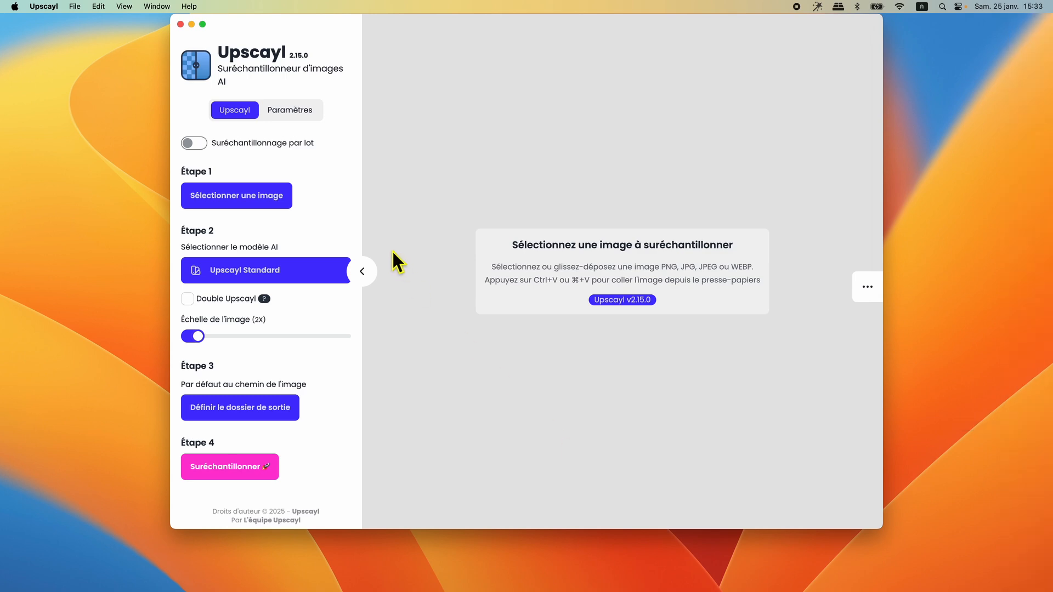
{"action": "left_click", "coordinate": [256, 205]}
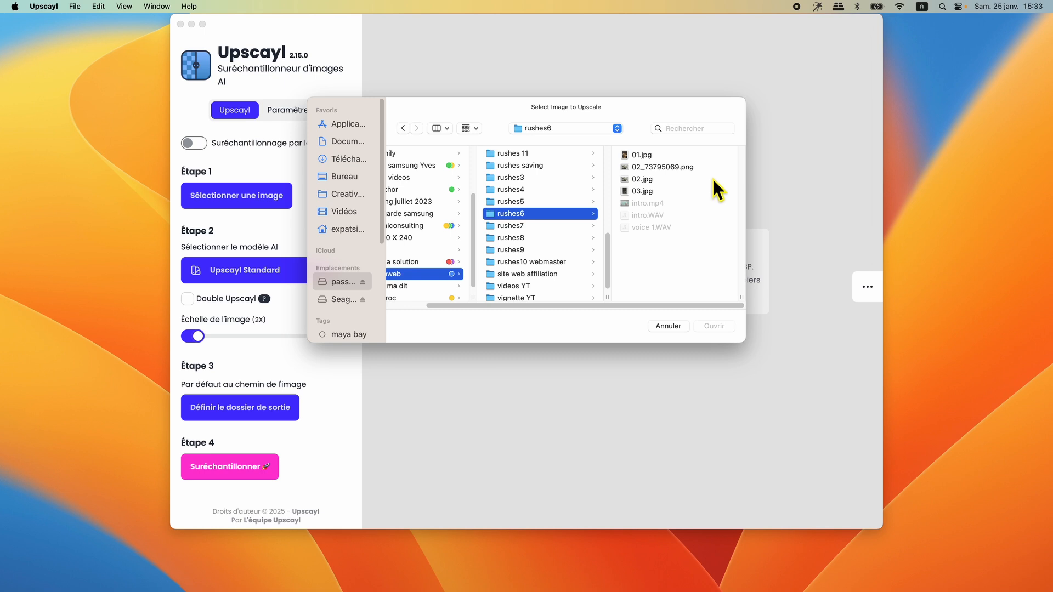
{"action": "left_click", "coordinate": [666, 168]}
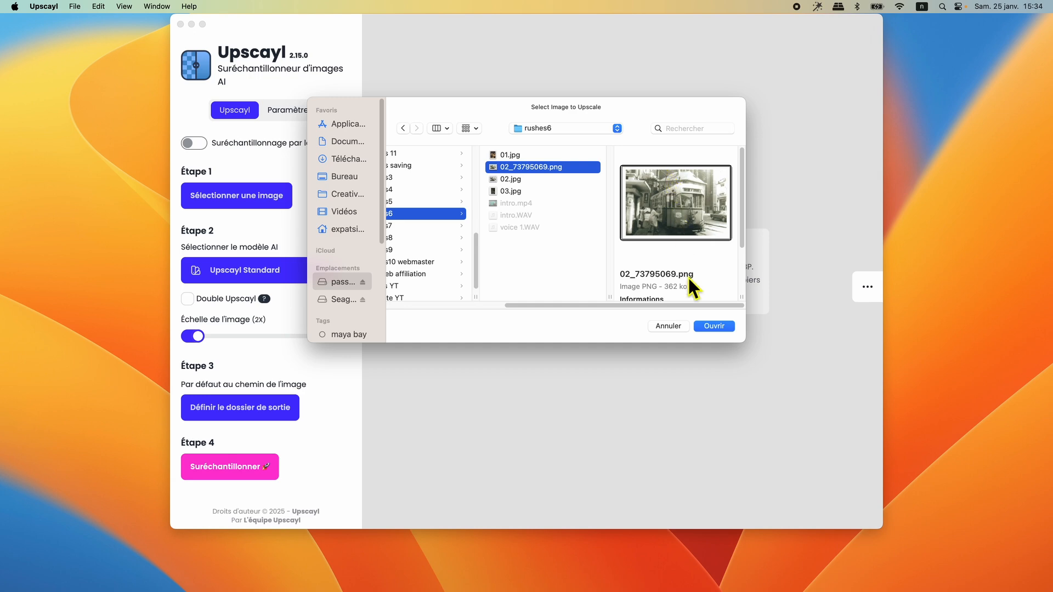
{"action": "left_click", "coordinate": [714, 326]}
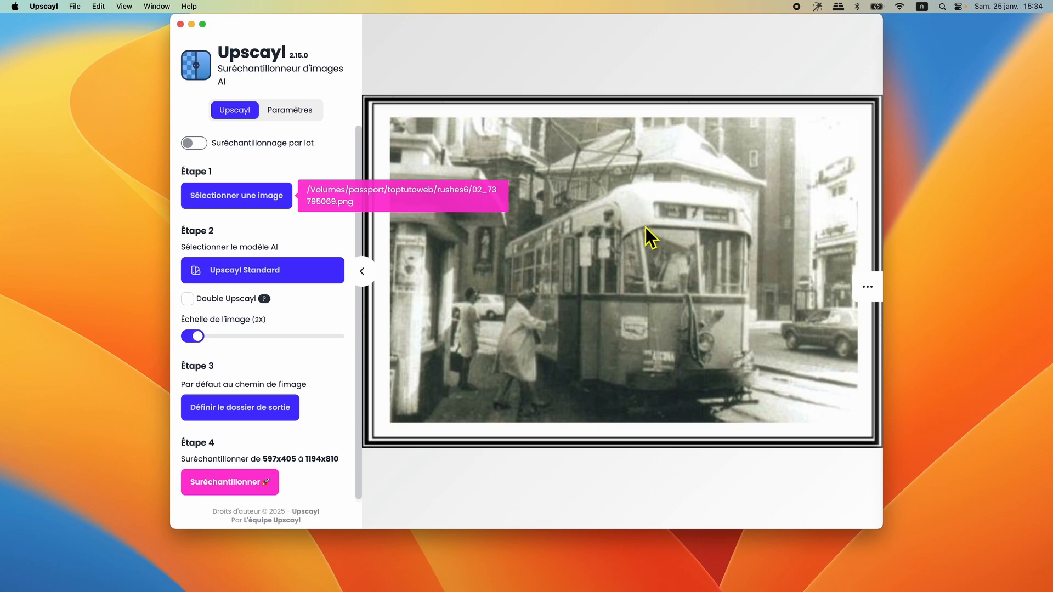
Choose the Upscayl Standard model, keep the image scale at 2X, and upscale the tram photo.
{"action": "left_click", "coordinate": [315, 283]}
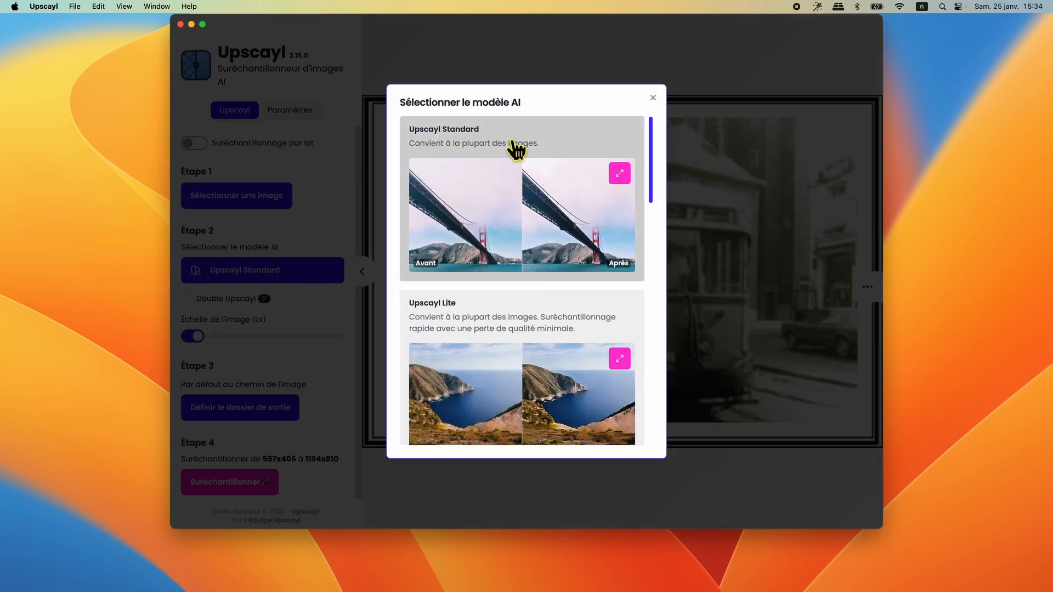
{"action": "left_click", "coordinate": [549, 219]}
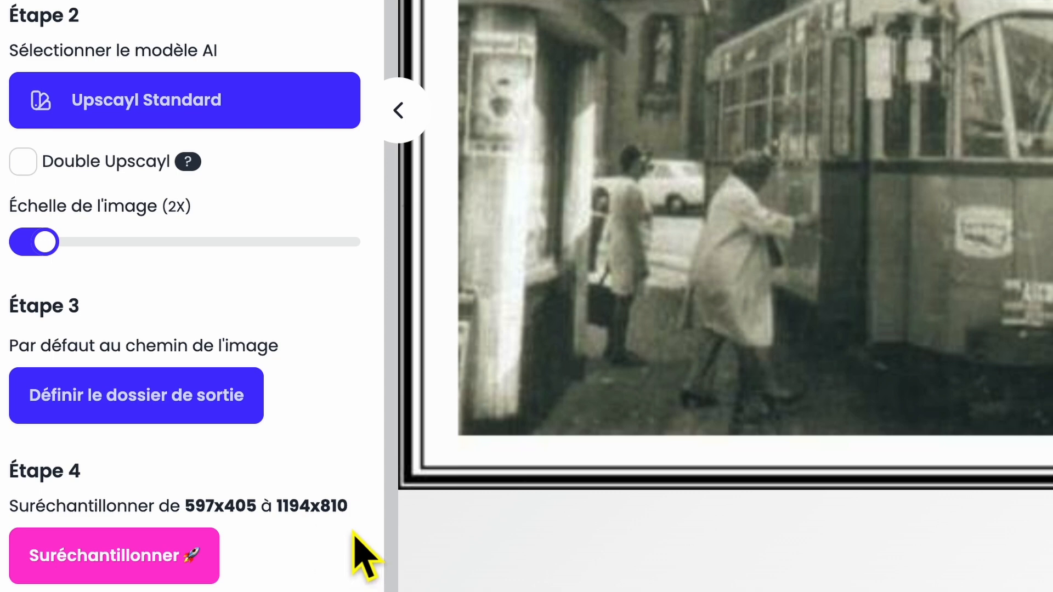
{"action": "left_click", "coordinate": [67, 243]}
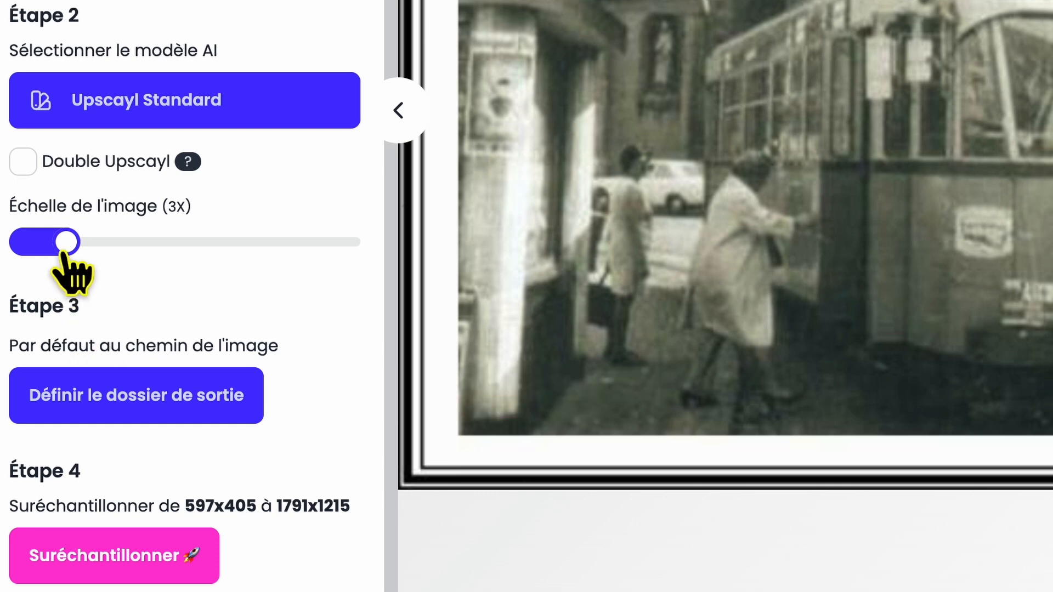
{"action": "left_click_drag", "start_coordinate": [70, 246], "coordinate": [52, 247]}
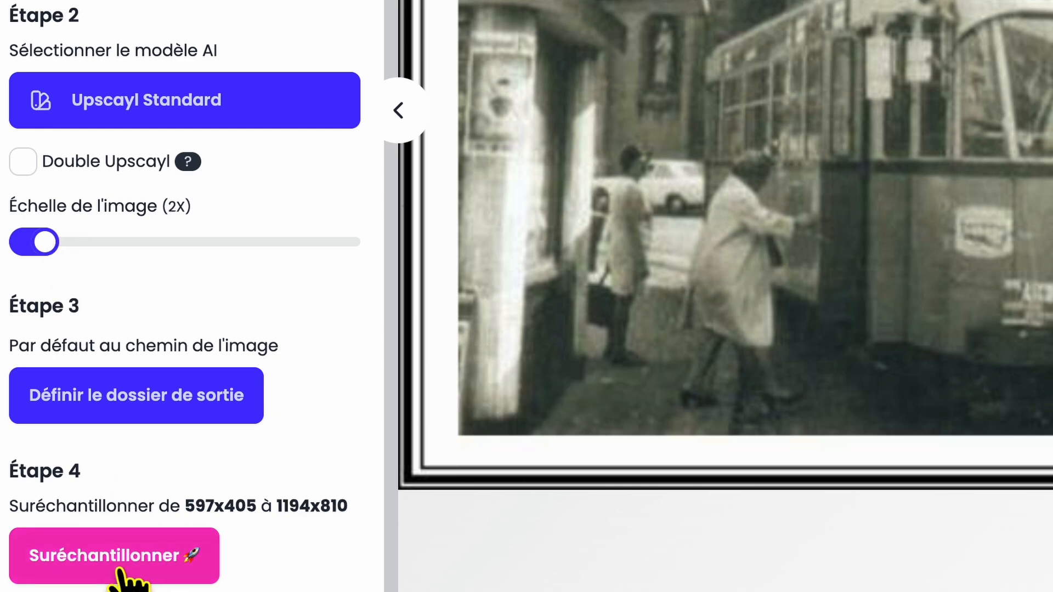
{"action": "left_click", "coordinate": [119, 573]}
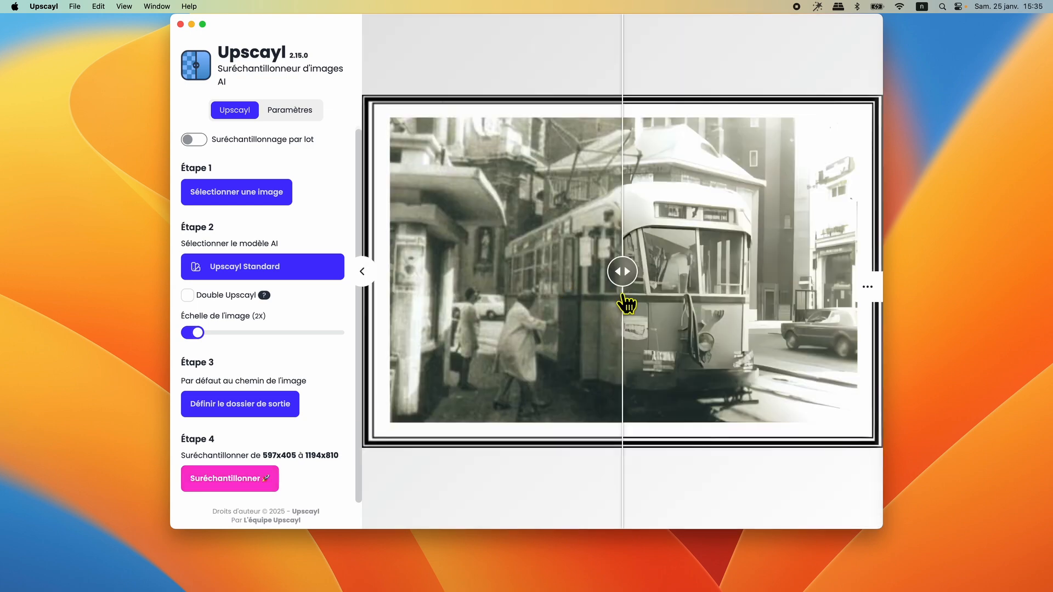
Compare the tram photo before and after upscaling, and locate the upscaled PNG in the rushes6 folder.
{"action": "left_click_drag", "start_coordinate": [624, 296], "coordinate": [393, 332]}
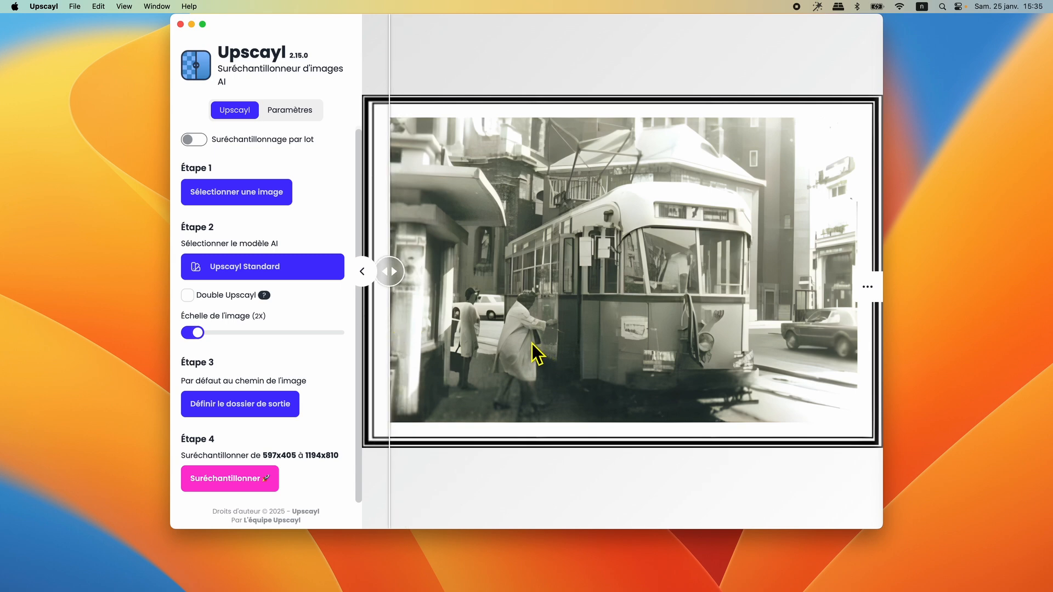
{"action": "left_click", "coordinate": [48, 8]}
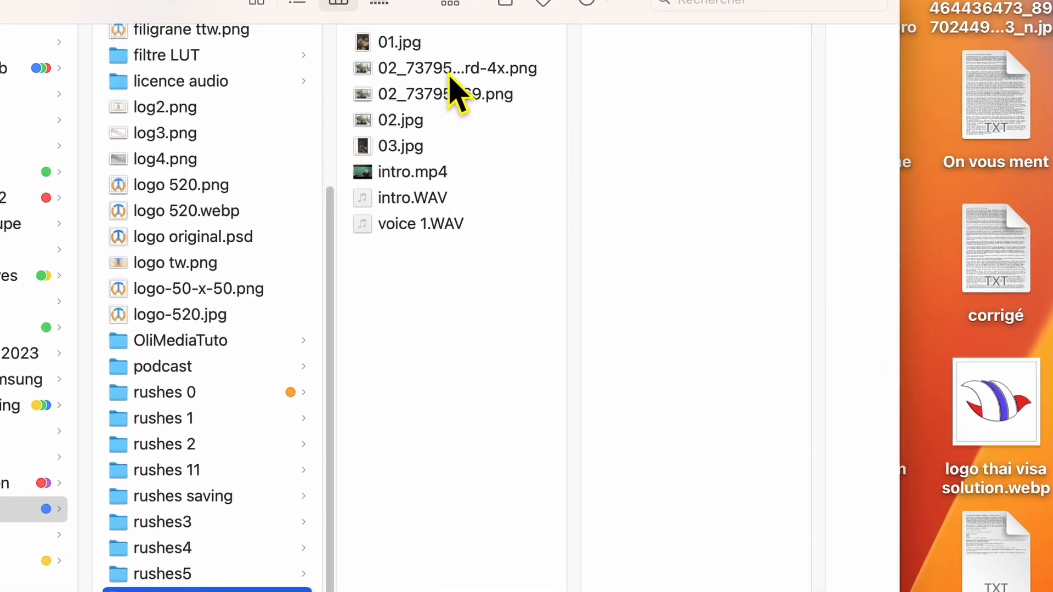
{"action": "left_click", "coordinate": [494, 91]}
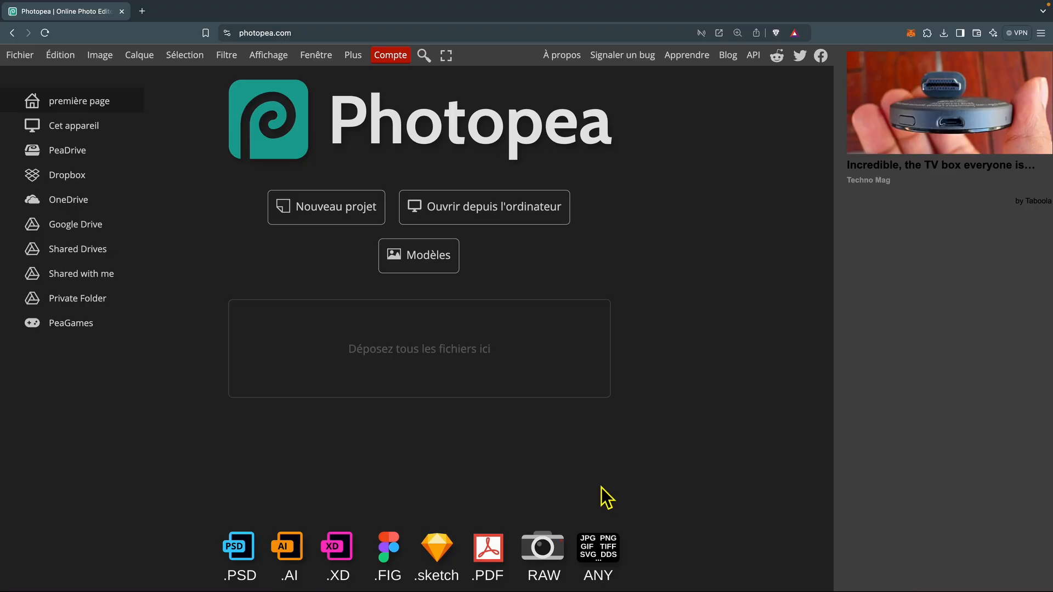
In Photopea, open 02_73795069_upscayl_2x_upscayl-standard-4x.png from the rushes6 folder.
{"action": "left_click", "coordinate": [499, 208]}
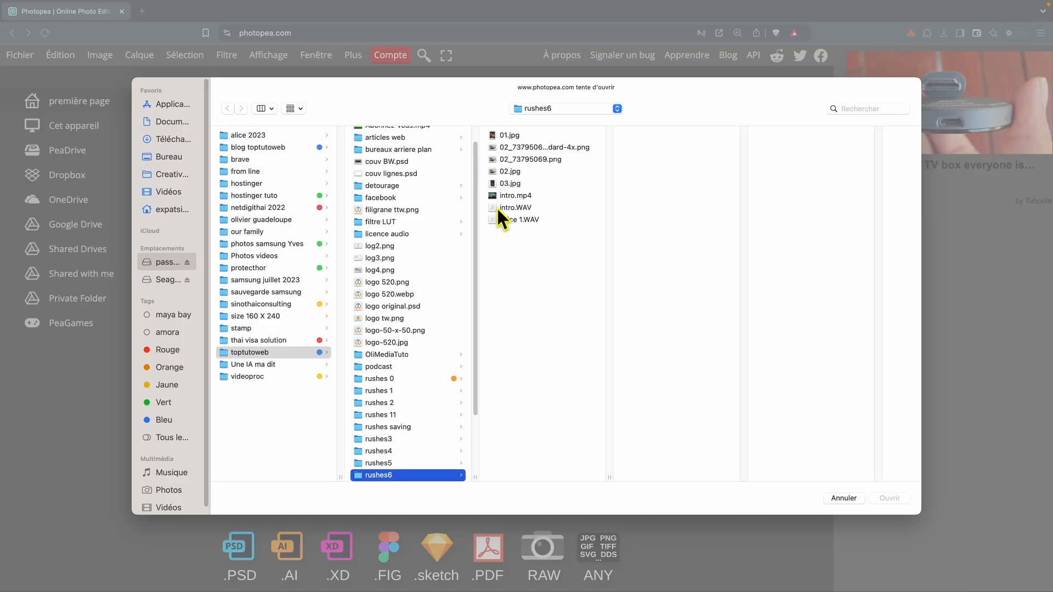
{"action": "left_click", "coordinate": [551, 152]}
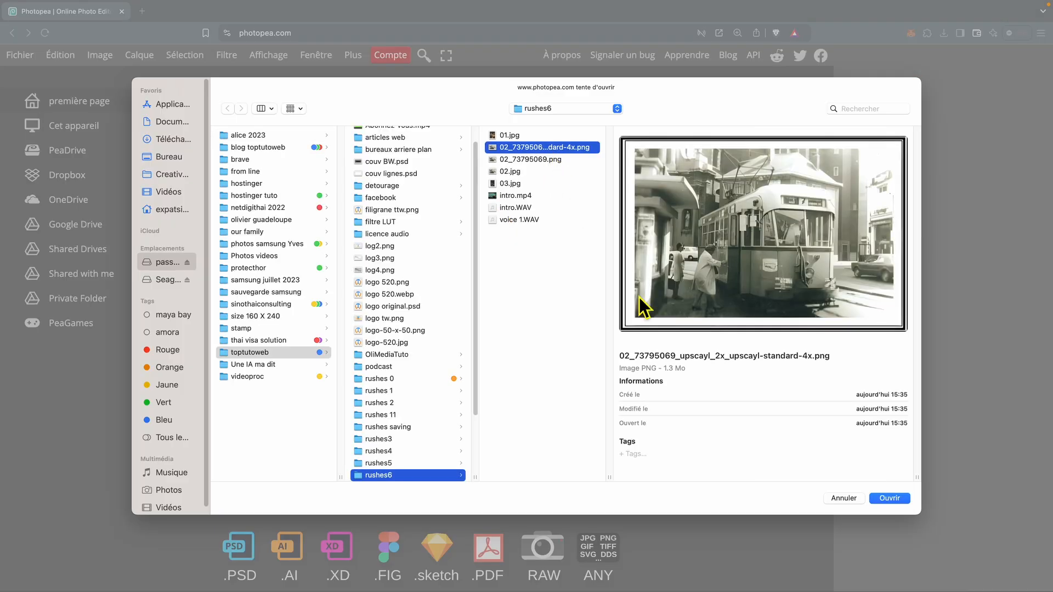
{"action": "left_click", "coordinate": [882, 499]}
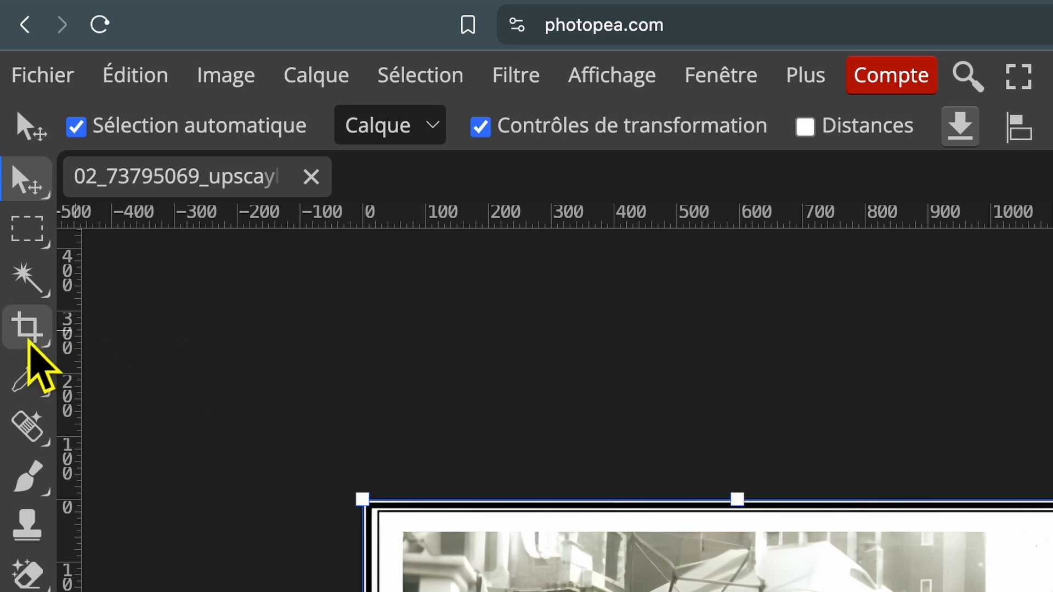
Crop the tram photo on all four sides to about 1057 × 689 px, cutting off the white margin and black frame.
{"action": "left_click", "coordinate": [27, 328]}
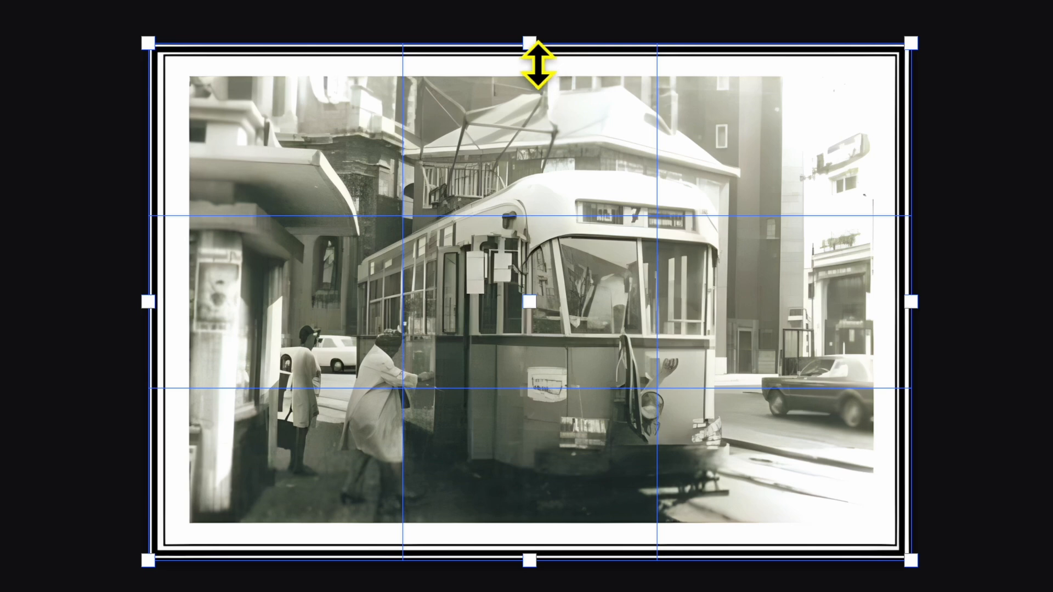
{"action": "left_click_drag", "start_coordinate": [542, 63], "coordinate": [538, 102]}
{"action": "left_click_drag", "start_coordinate": [938, 331], "coordinate": [889, 339]}
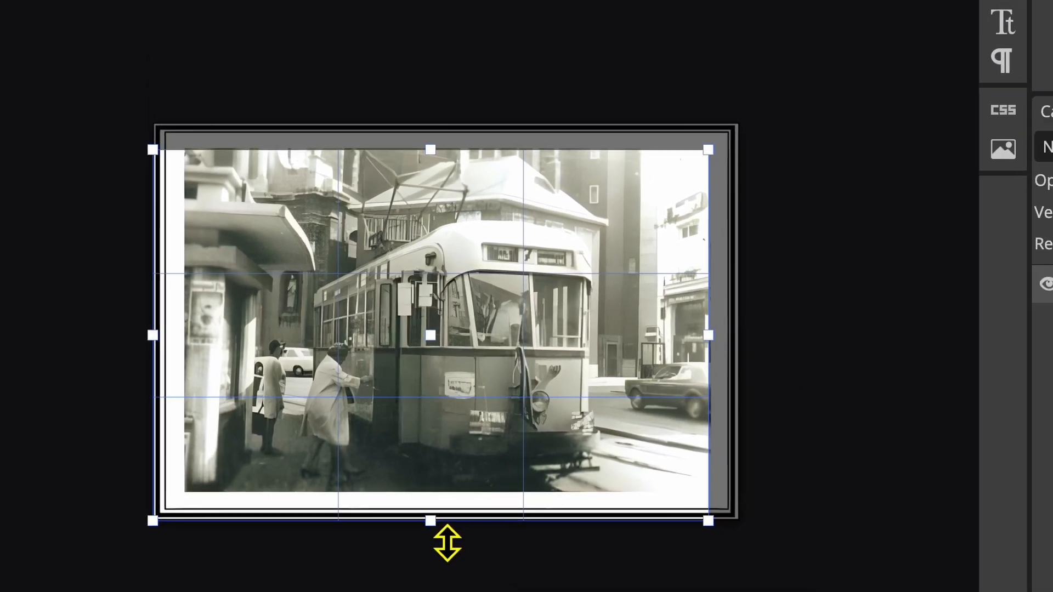
{"action": "left_click_drag", "start_coordinate": [529, 585], "coordinate": [529, 551]}
{"action": "left_click_drag", "start_coordinate": [160, 350], "coordinate": [188, 358]}
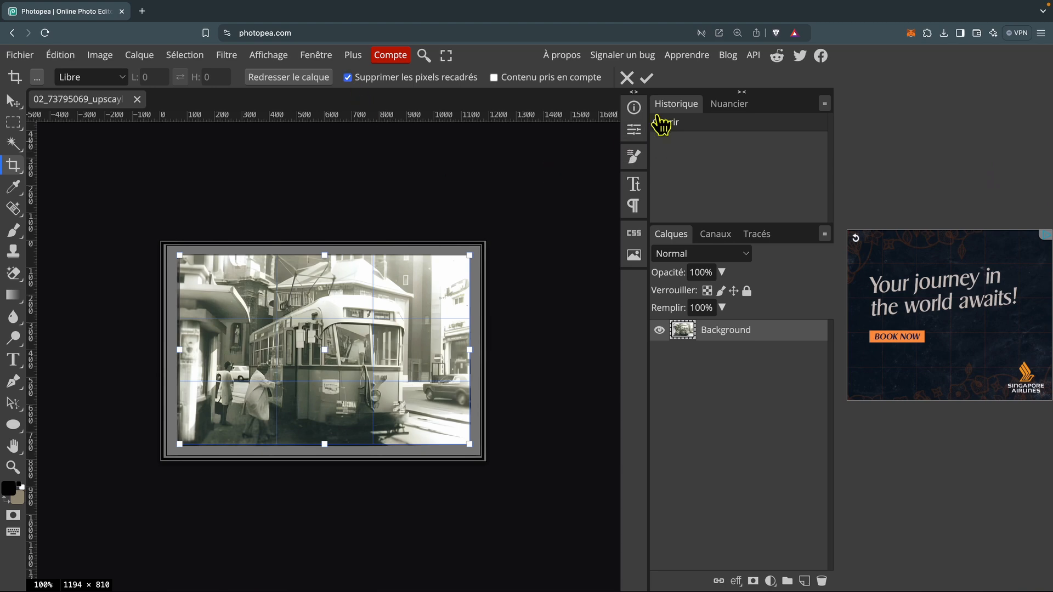
{"action": "left_click", "coordinate": [648, 78]}
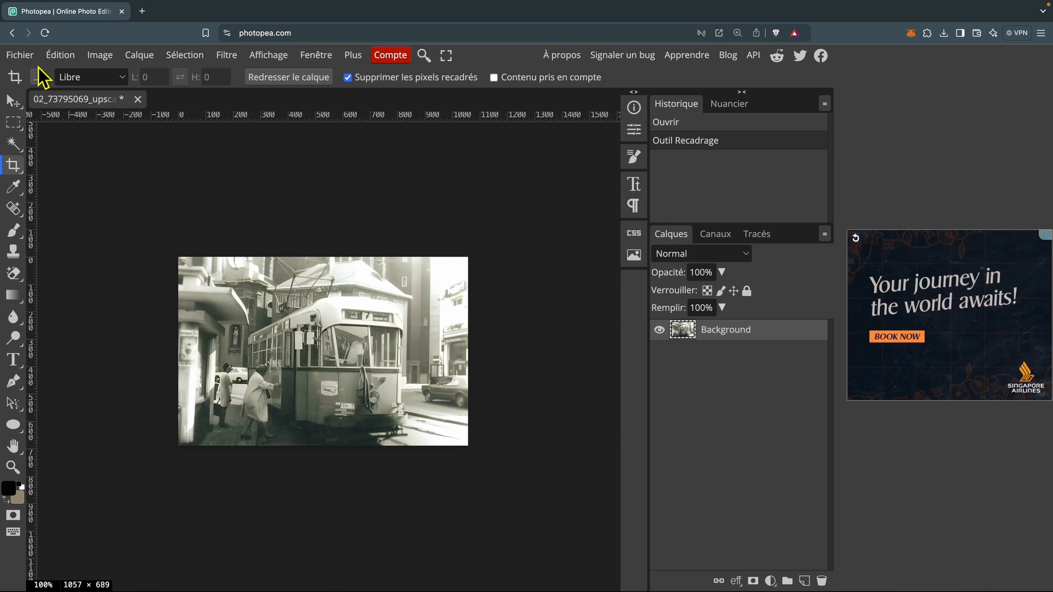
Export the cropped tram photo as a PNG named "tram 7 ville haute charleroi" at 100% quality into the rushes6 folder.
{"action": "left_click", "coordinate": [23, 60]}
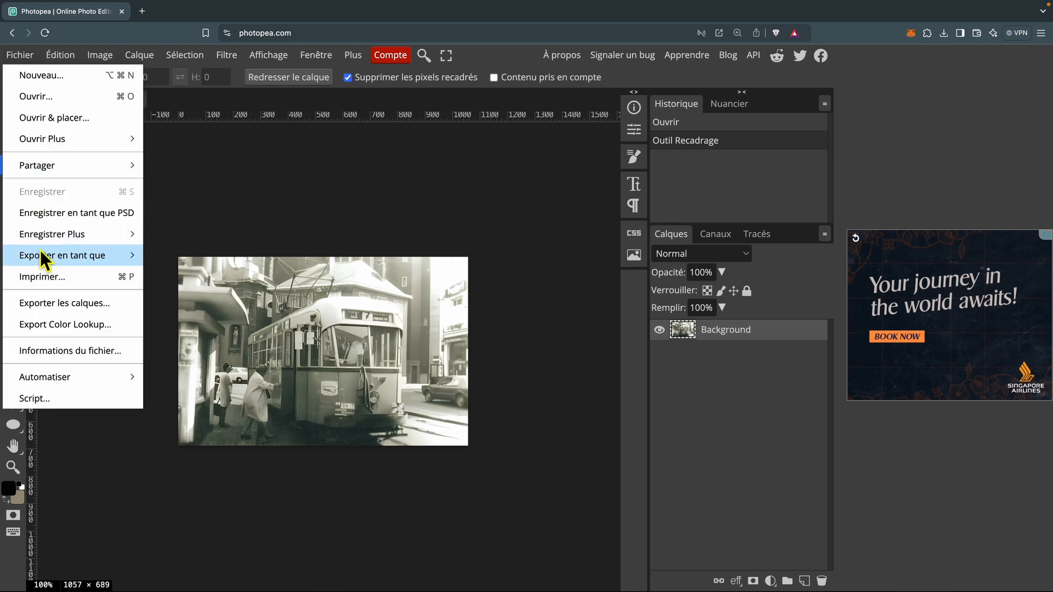
{"action": "mouse_move", "coordinate": [40, 252]}
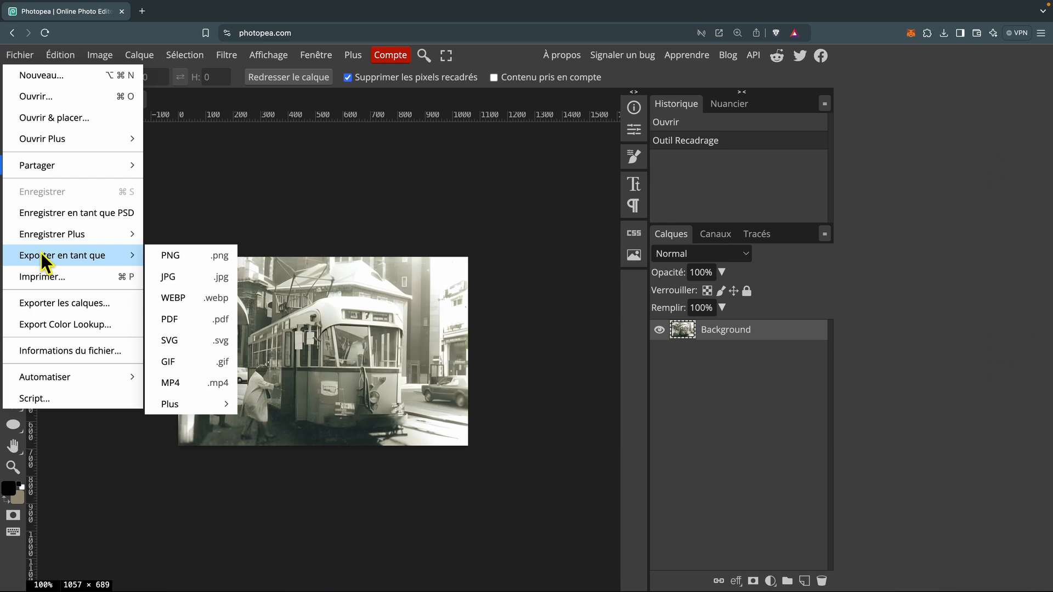
{"action": "left_click", "coordinate": [167, 253]}
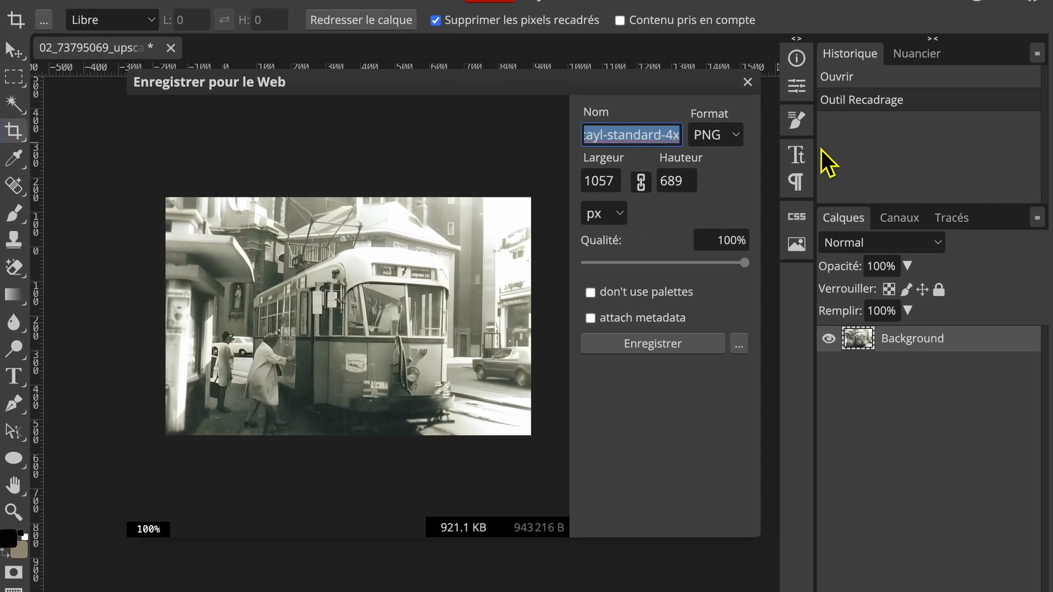
{"action": "key", "text": "ctrl+v"}
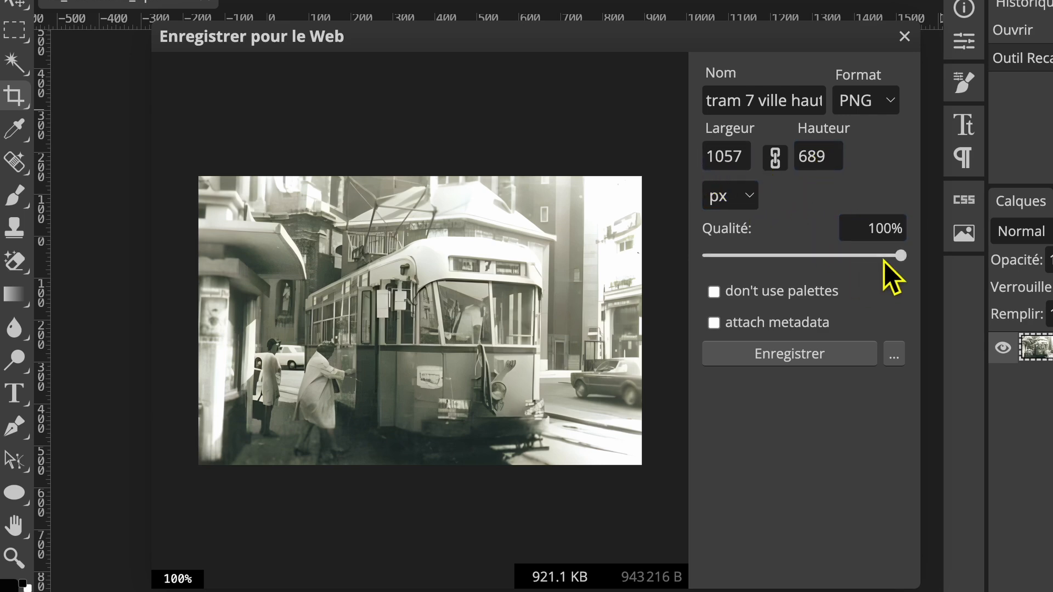
{"action": "left_click", "coordinate": [798, 358]}
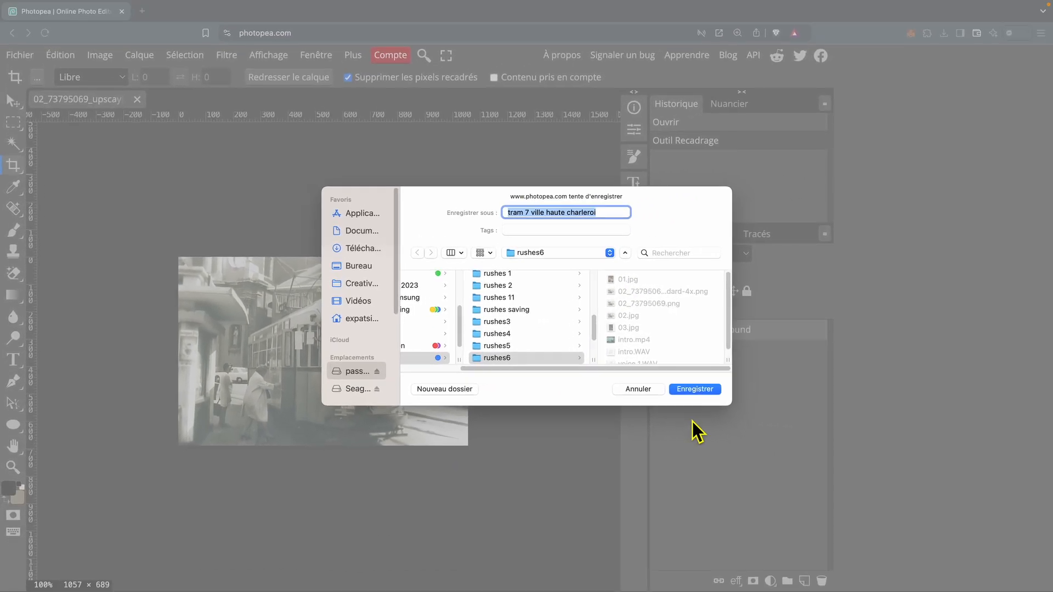
{"action": "left_click", "coordinate": [910, 418]}
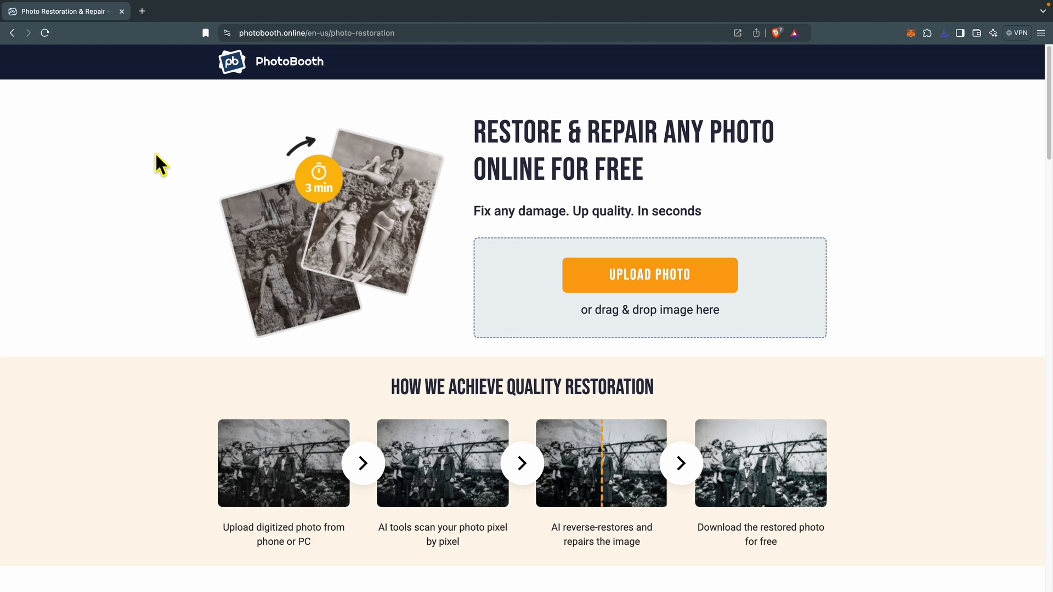
On the PhotoBooth restoration site, upload 01.jpg from rushes6 and save the restored photo there as 01_restored.
{"action": "left_click", "coordinate": [643, 285]}
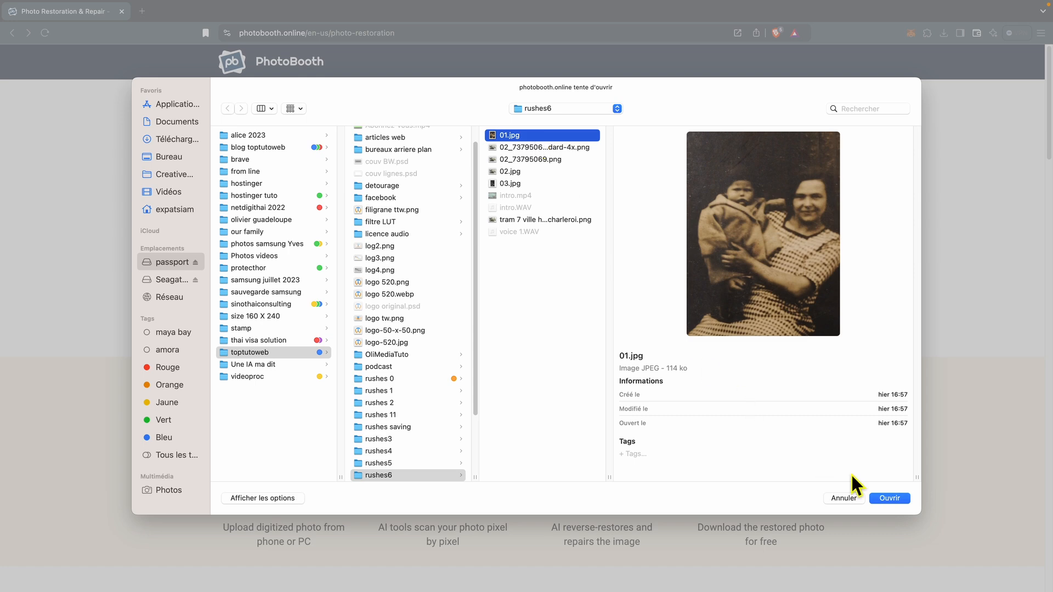
{"action": "left_click", "coordinate": [890, 498]}
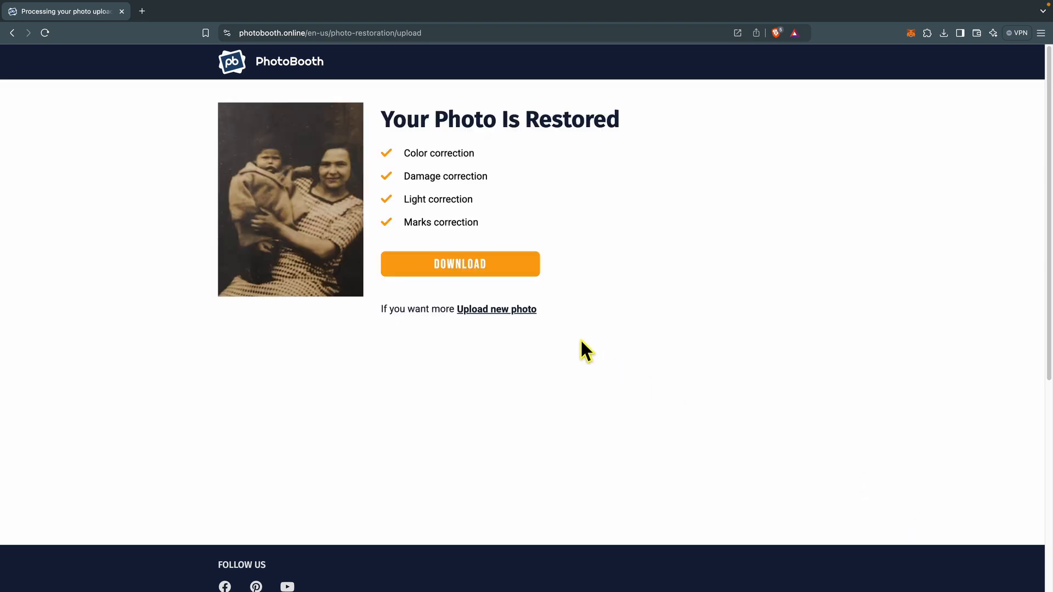
{"action": "left_click", "coordinate": [452, 269]}
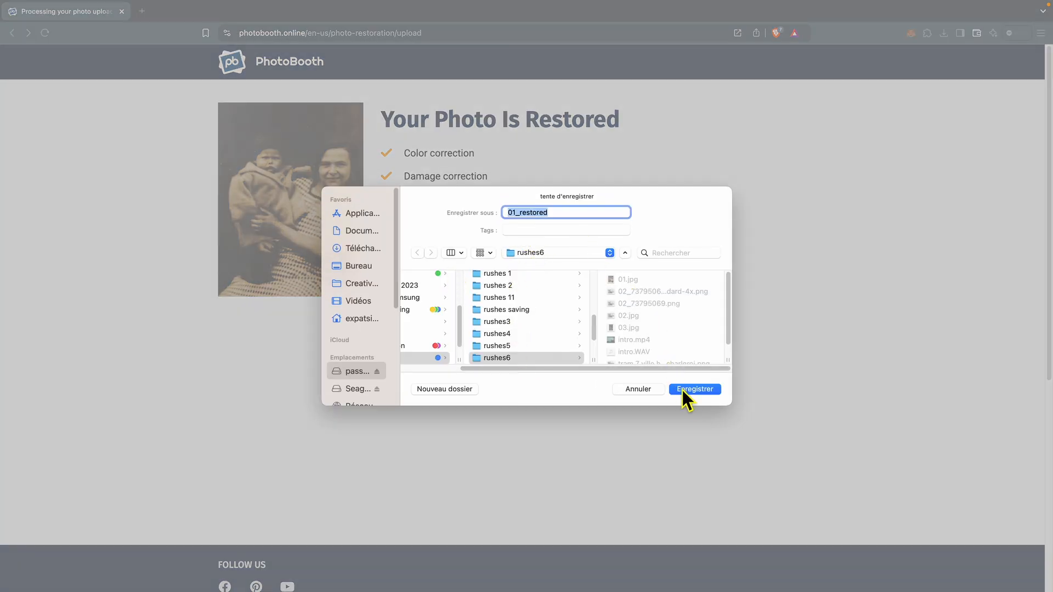
{"action": "left_click", "coordinate": [700, 392]}
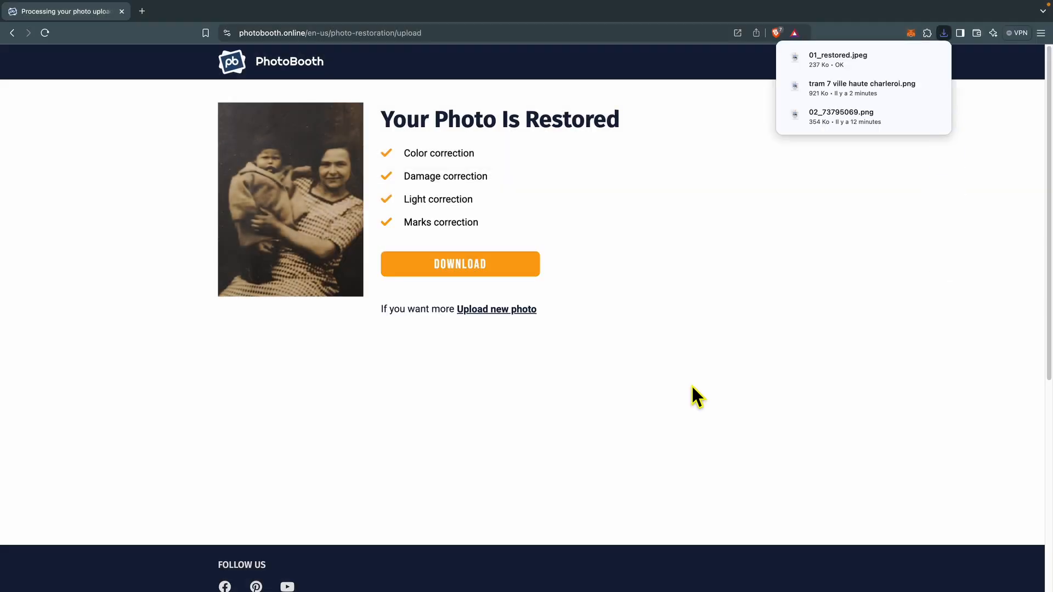
Restore 03.jpg from the rushes6 folder with PhotoBooth and save the result in that folder as 03_restored.
{"action": "left_click", "coordinate": [504, 320]}
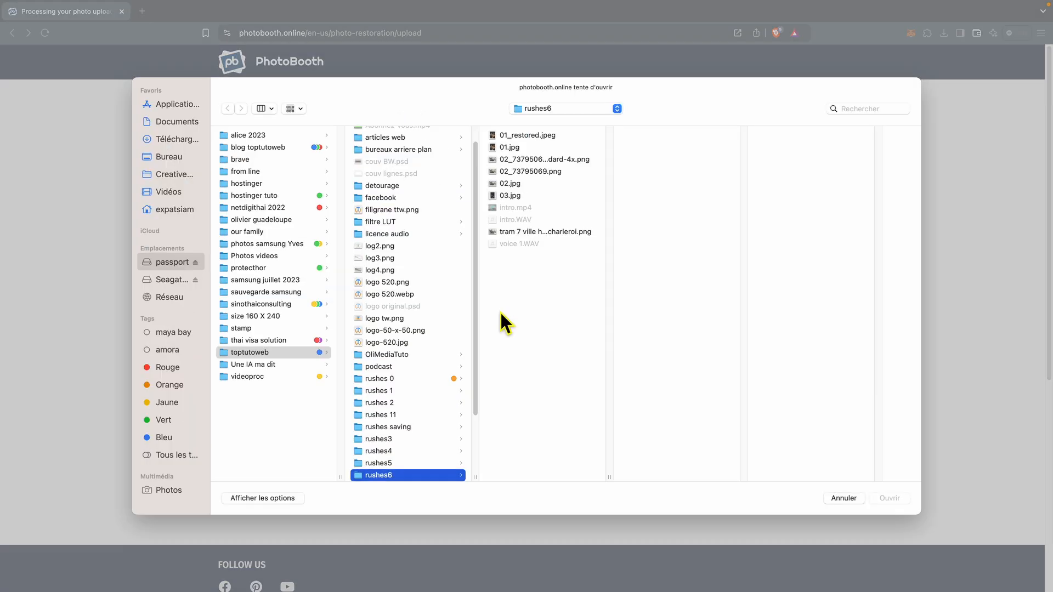
{"action": "left_click", "coordinate": [538, 199]}
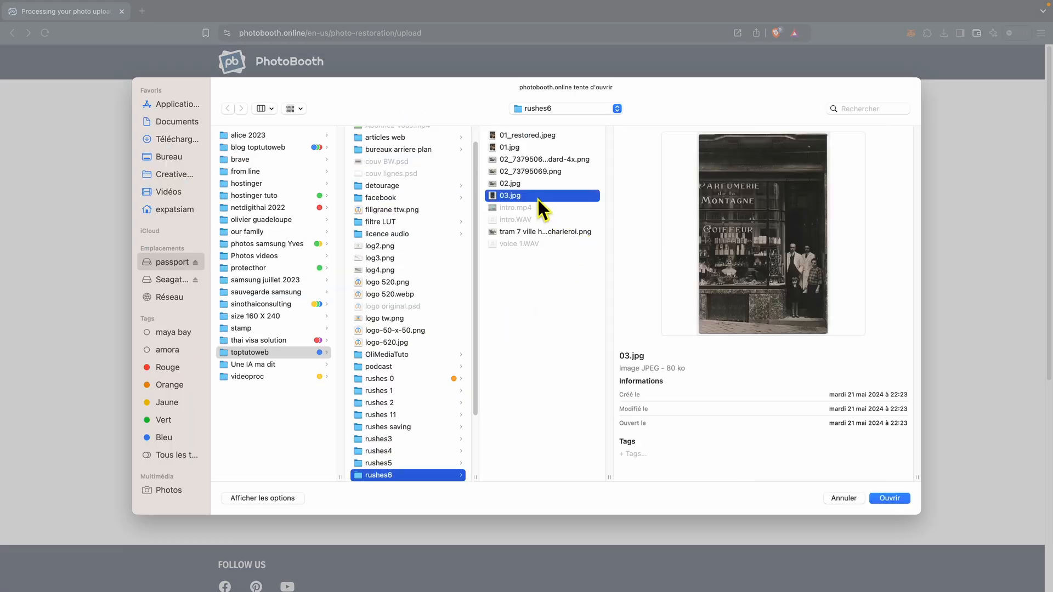
{"action": "left_click", "coordinate": [897, 499]}
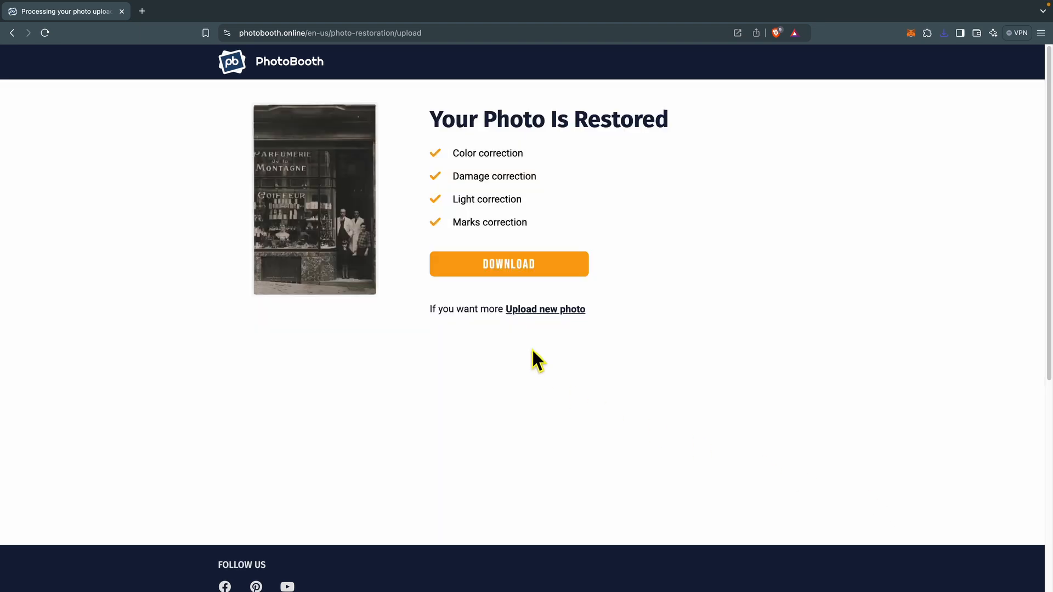
{"action": "left_click", "coordinate": [511, 266]}
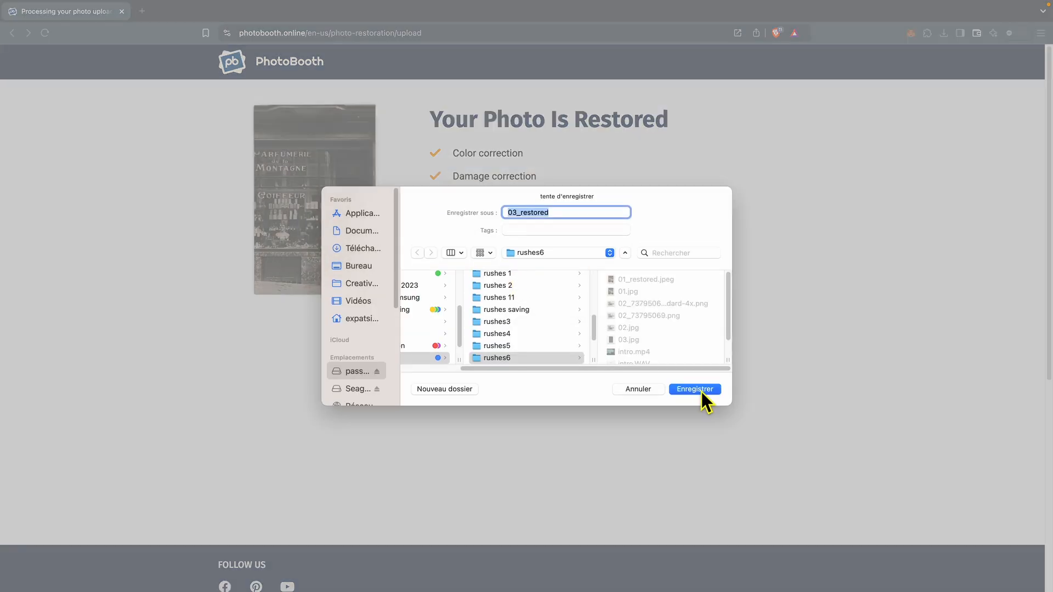
{"action": "left_click", "coordinate": [700, 391]}
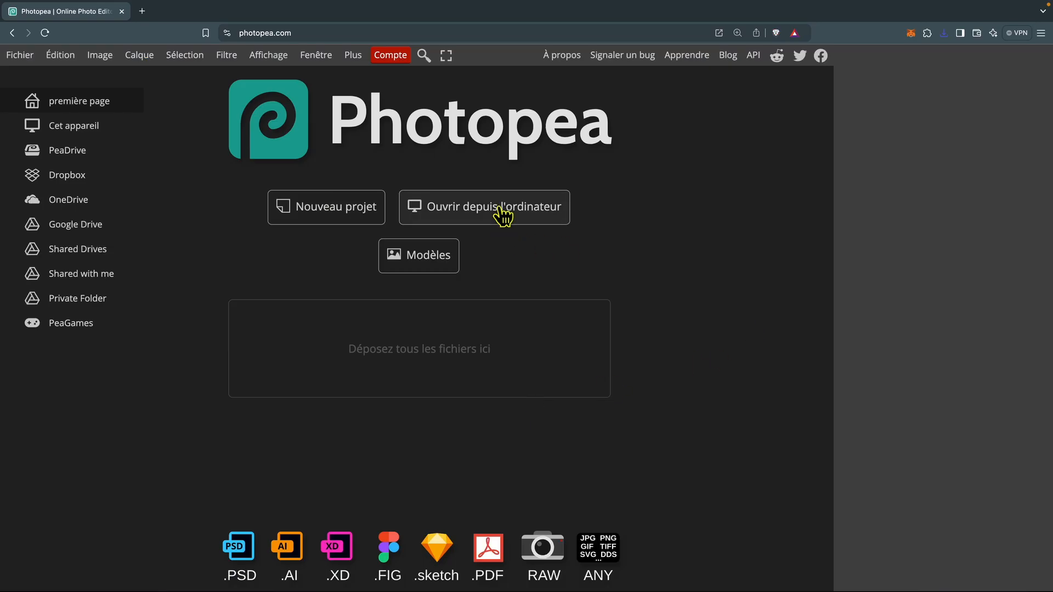
In Photopea, open both 01_restored.jpeg and 03_restored.jpeg from the rushes6 folder.
{"action": "left_click", "coordinate": [500, 209]}
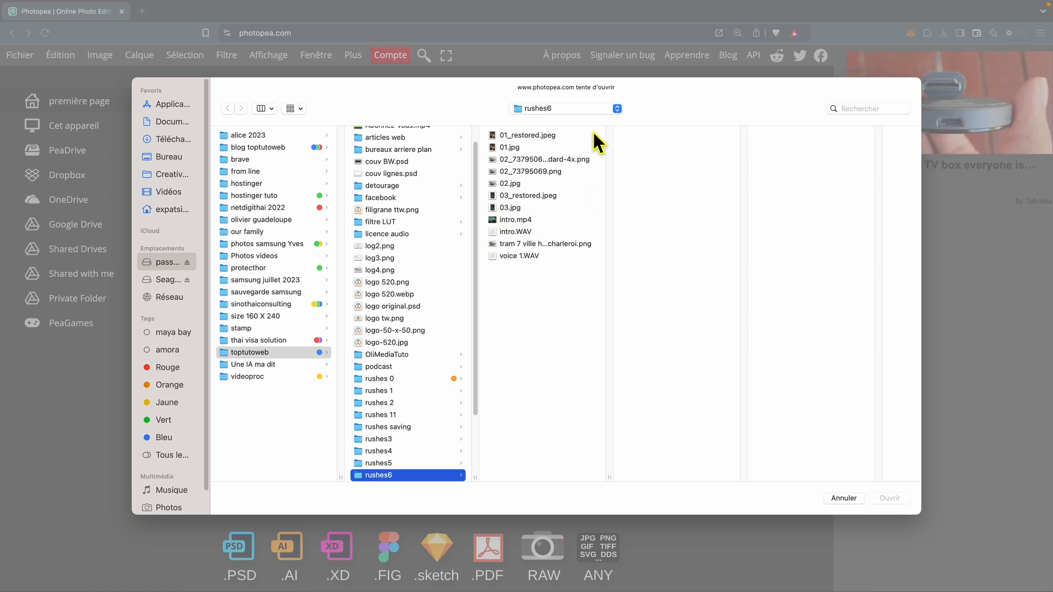
{"action": "left_click", "coordinate": [566, 136]}
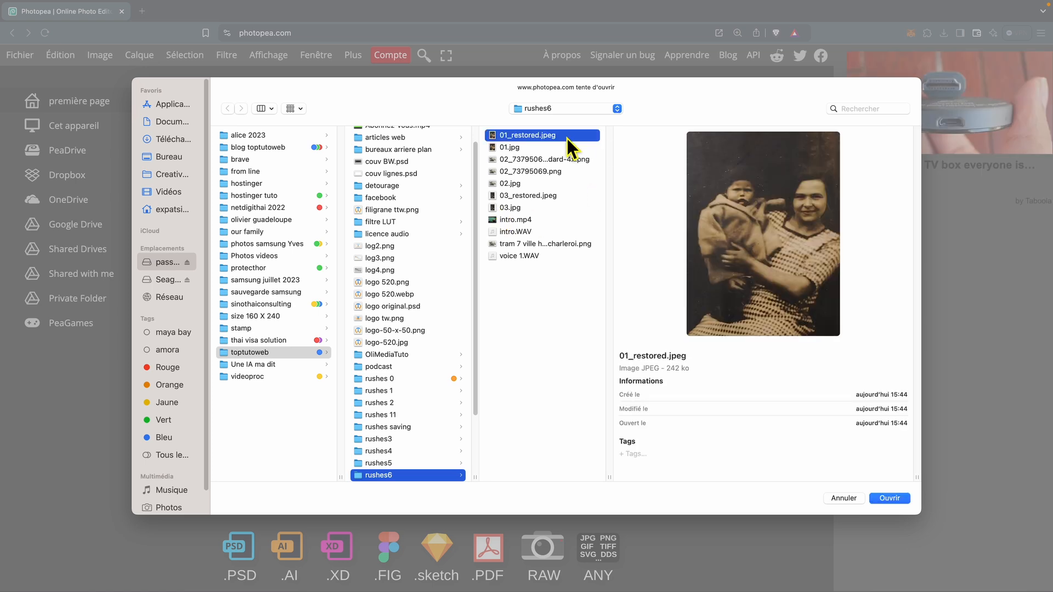
{"action": "left_click", "coordinate": [571, 197], "text": "super"}
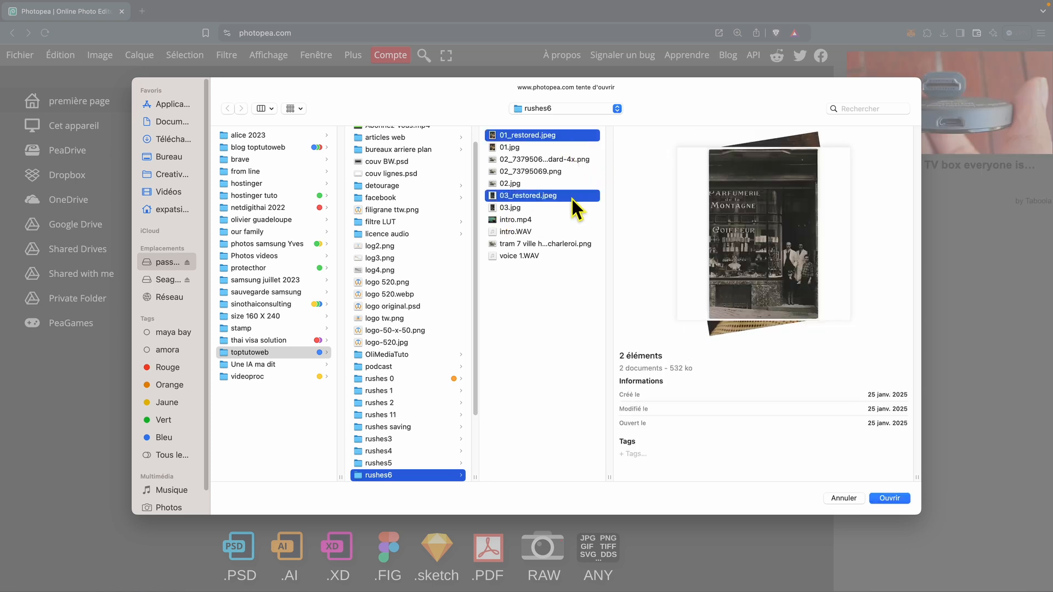
{"action": "left_click", "coordinate": [895, 501]}
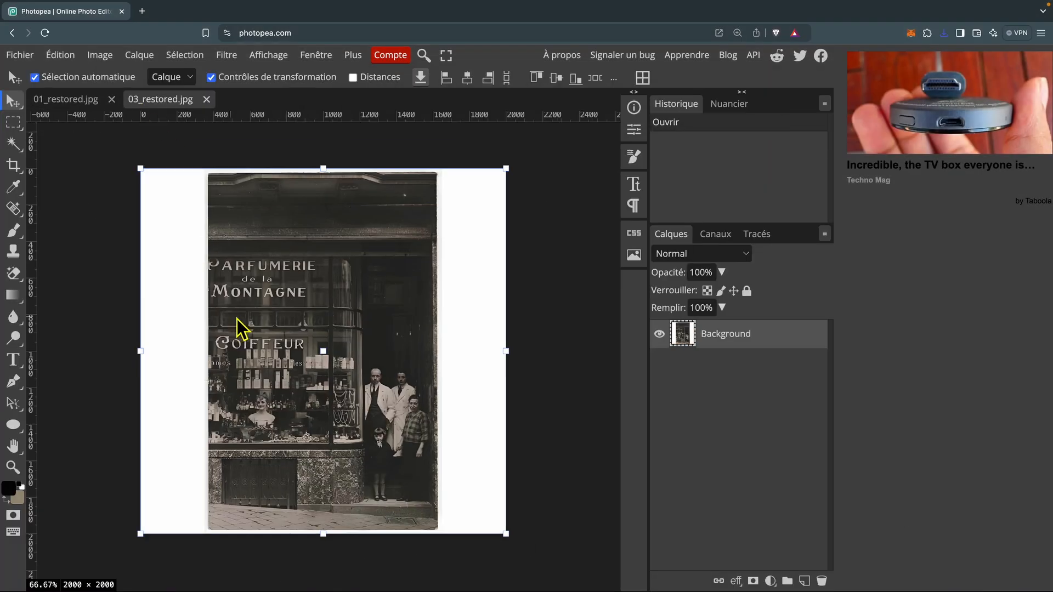
Crop the shopfront photo's white margins to about 1237 × 1928 px, with deletion of the cropped pixels enabled.
{"action": "left_click", "coordinate": [16, 168]}
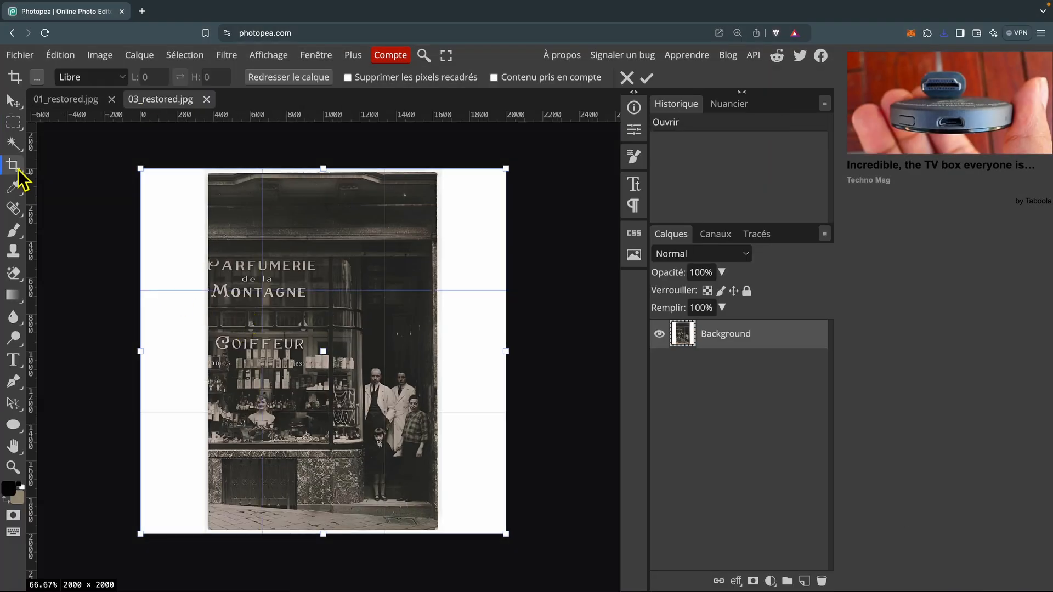
{"action": "left_click_drag", "start_coordinate": [147, 360], "coordinate": [221, 359]}
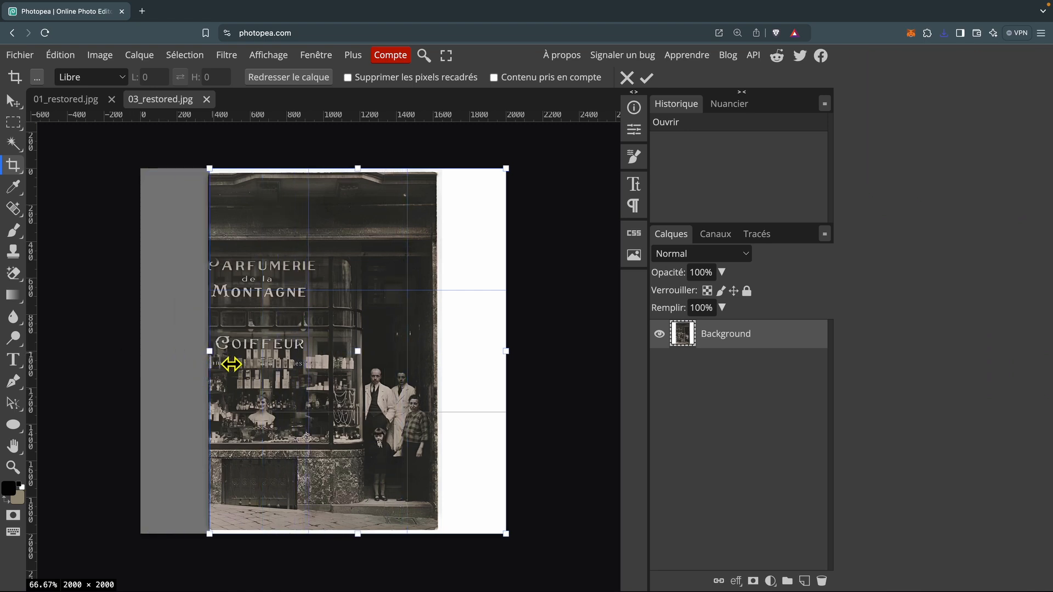
{"action": "left_click_drag", "start_coordinate": [514, 355], "coordinate": [437, 354]}
{"action": "left_click", "coordinate": [347, 78]}
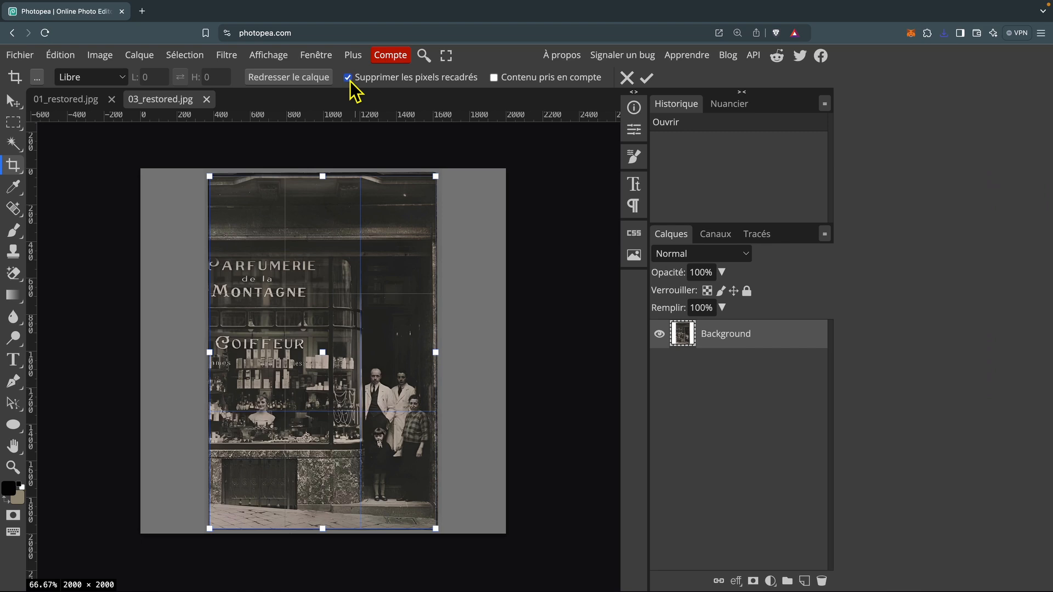
{"action": "left_click", "coordinate": [647, 77]}
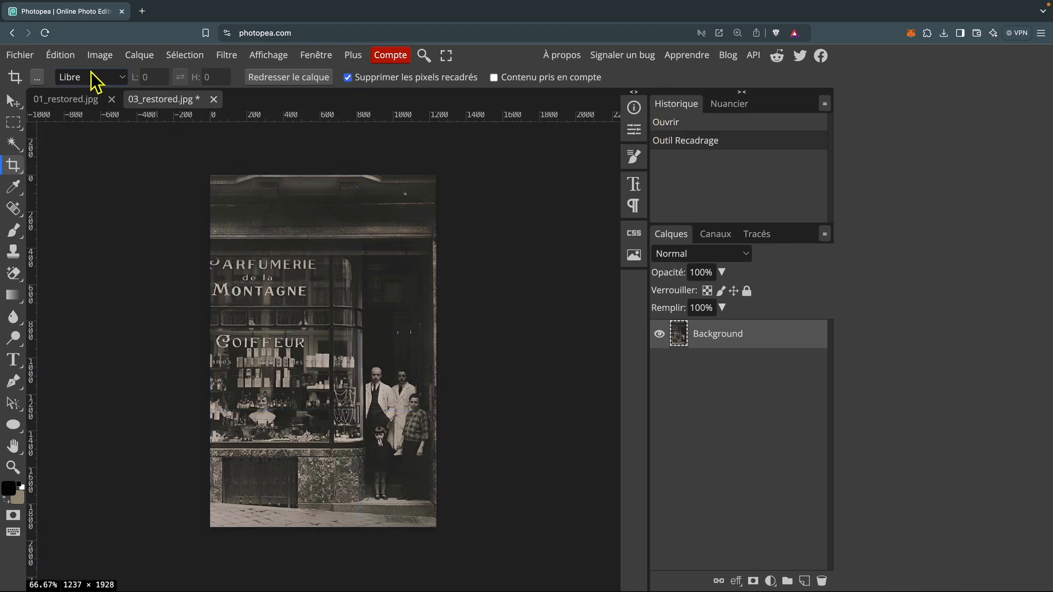
Adjust the shopfront photo's brightness to 55 and its contrast to 7.
{"action": "left_click", "coordinate": [106, 58]}
{"action": "mouse_move", "coordinate": [123, 104]}
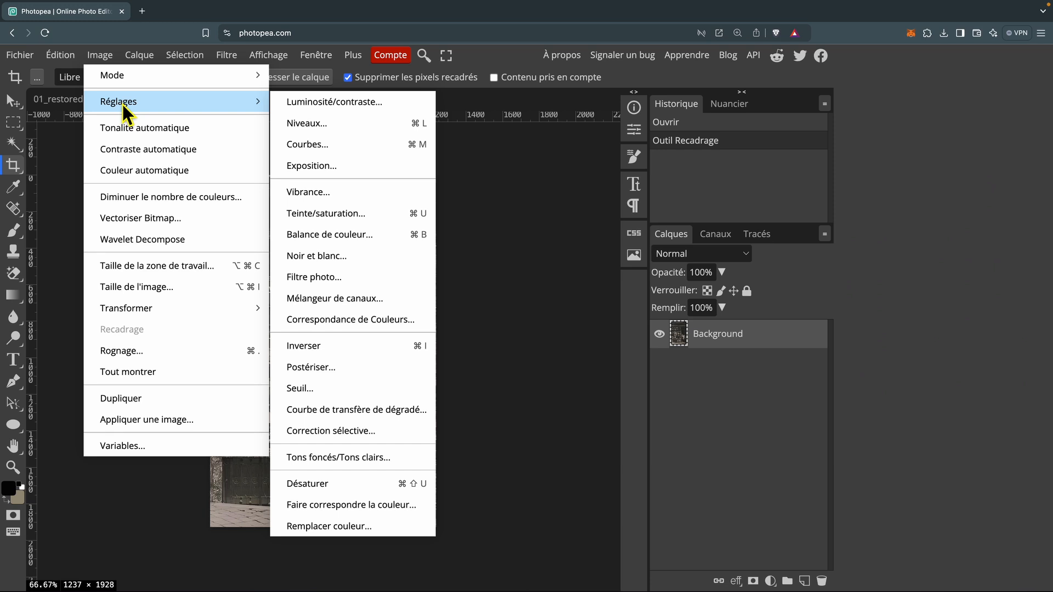
{"action": "left_click", "coordinate": [307, 105]}
{"action": "left_click_drag", "start_coordinate": [246, 159], "coordinate": [609, 193]}
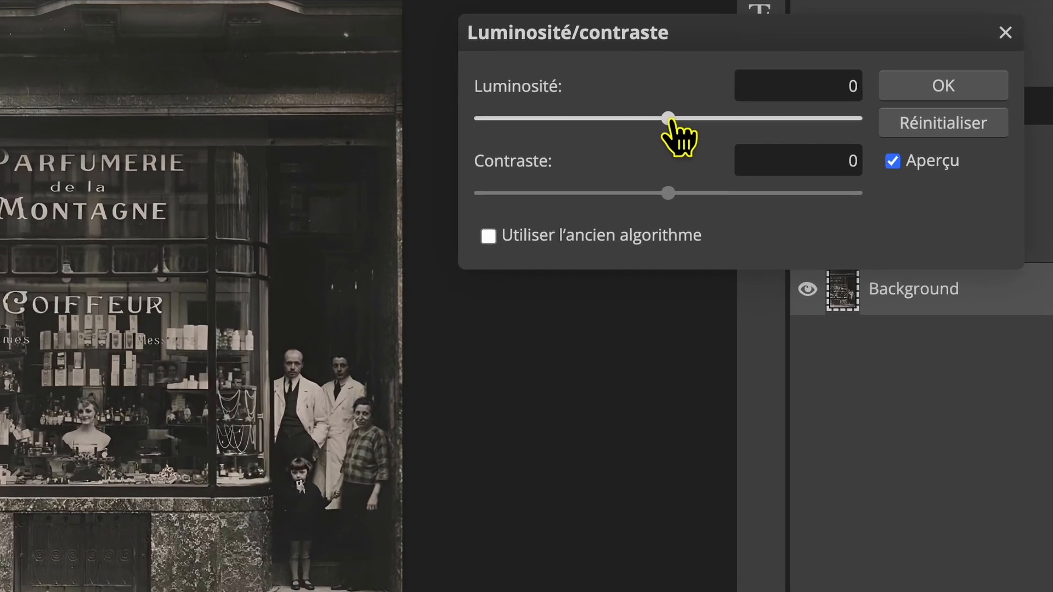
{"action": "left_click_drag", "start_coordinate": [669, 120], "coordinate": [747, 115]}
{"action": "mouse_move", "coordinate": [675, 186]}
{"action": "left_mouse_down"}
{"action": "mouse_move", "coordinate": [707, 186]}
{"action": "mouse_move", "coordinate": [645, 186]}
{"action": "mouse_move", "coordinate": [700, 186]}
{"action": "mouse_move", "coordinate": [688, 187]}
{"action": "left_mouse_up"}
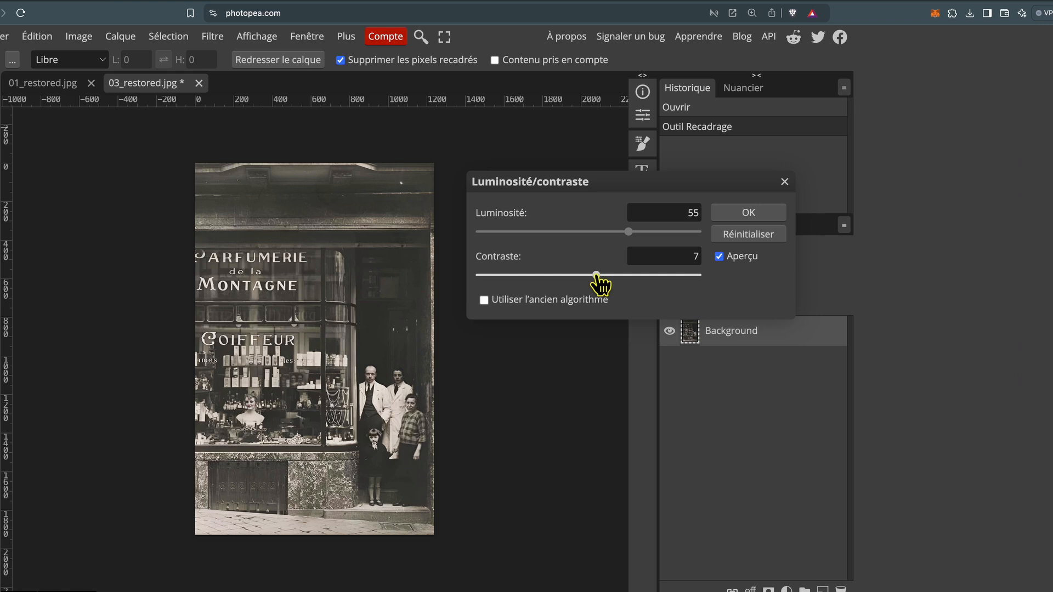
{"action": "left_click", "coordinate": [746, 214]}
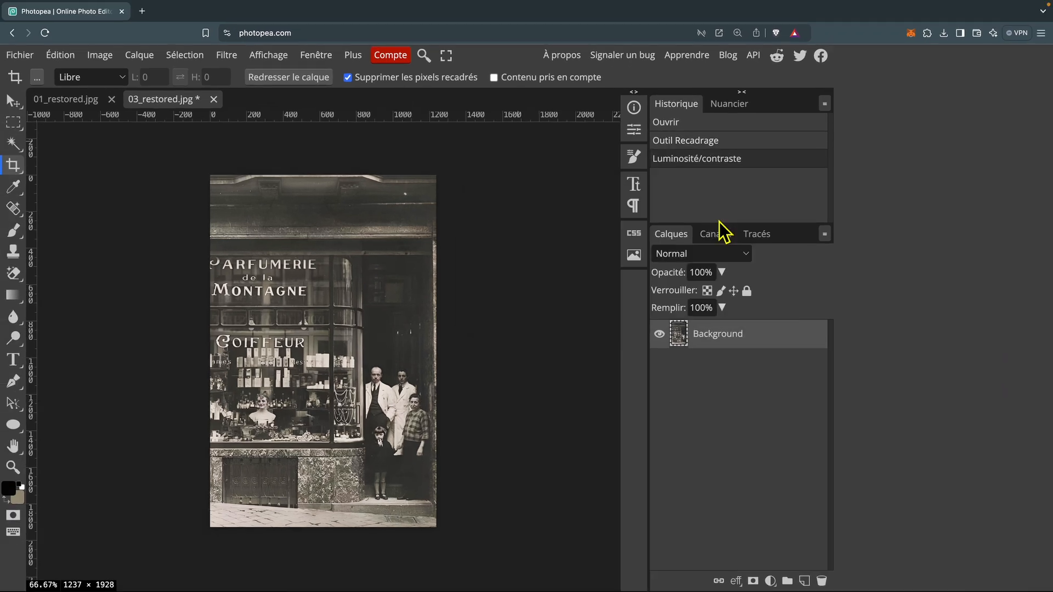
In 01_restored.jpg, set the brightness to 12 and the contrast to -32.
{"action": "left_click", "coordinate": [72, 107]}
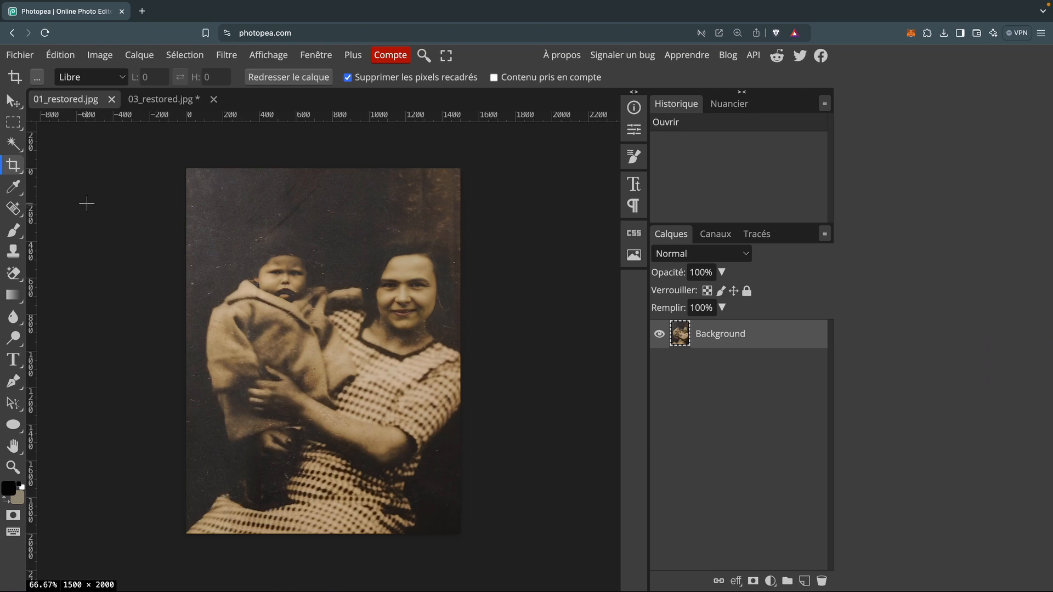
{"action": "left_click", "coordinate": [99, 60]}
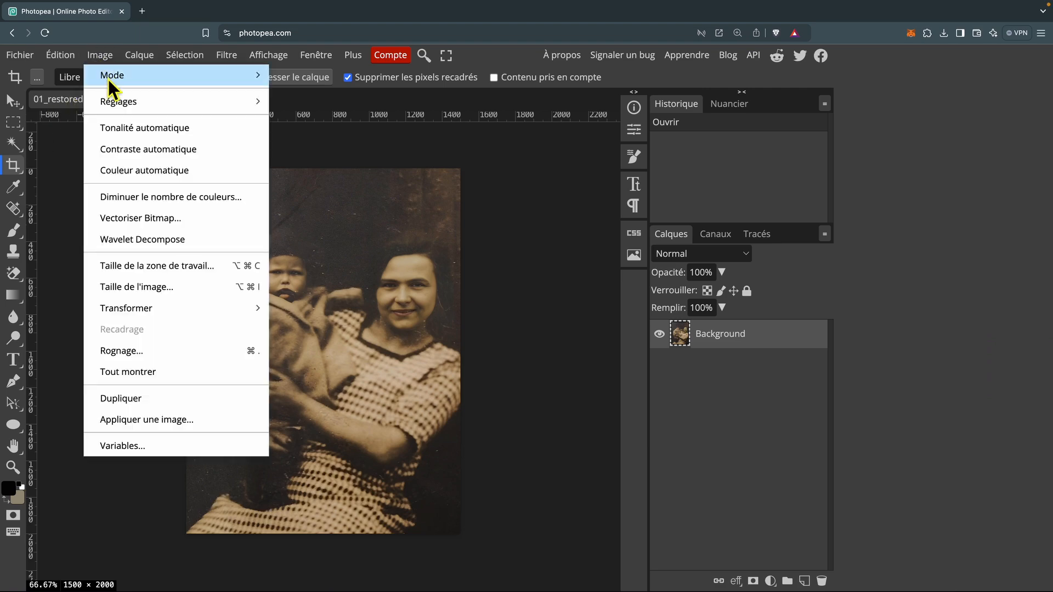
{"action": "mouse_move", "coordinate": [134, 101]}
{"action": "left_click", "coordinate": [323, 101]}
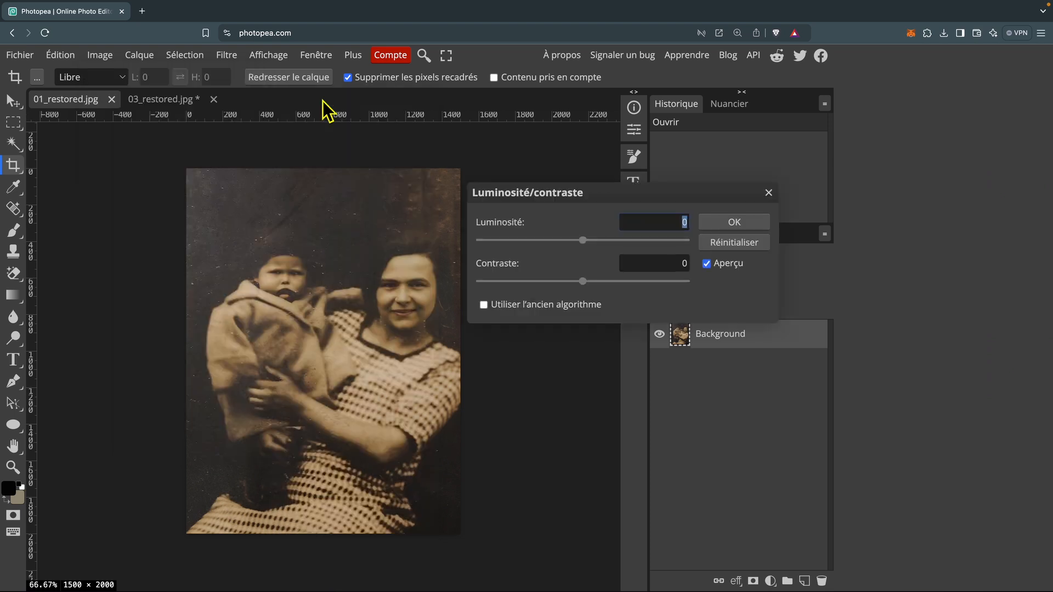
{"action": "mouse_move", "coordinate": [583, 240]}
{"action": "left_mouse_down"}
{"action": "mouse_move", "coordinate": [605, 248]}
{"action": "mouse_move", "coordinate": [550, 282]}
{"action": "mouse_move", "coordinate": [591, 240]}
{"action": "left_mouse_up"}
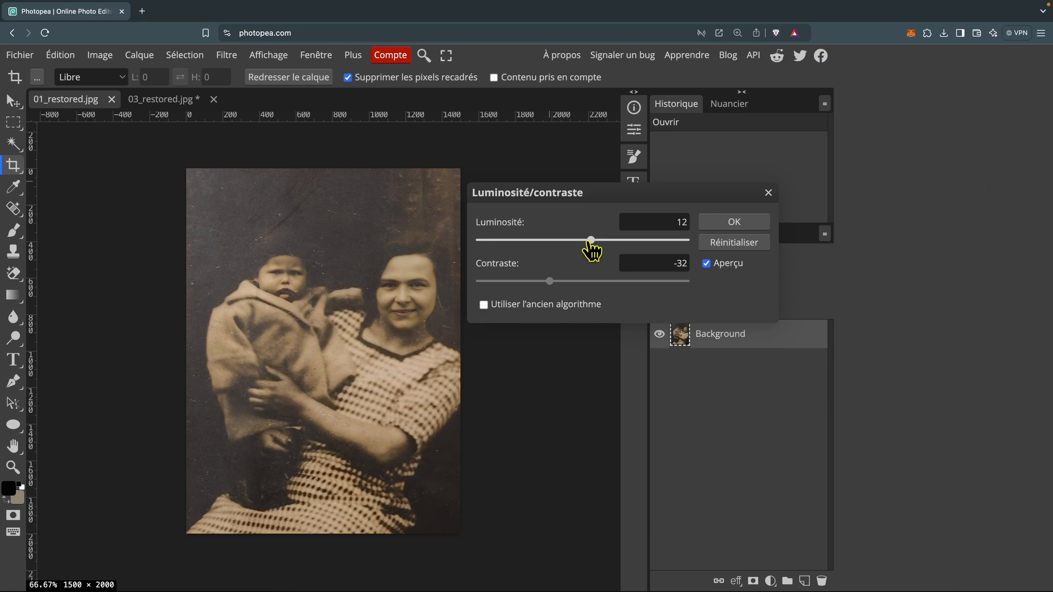
{"action": "left_click", "coordinate": [738, 222]}
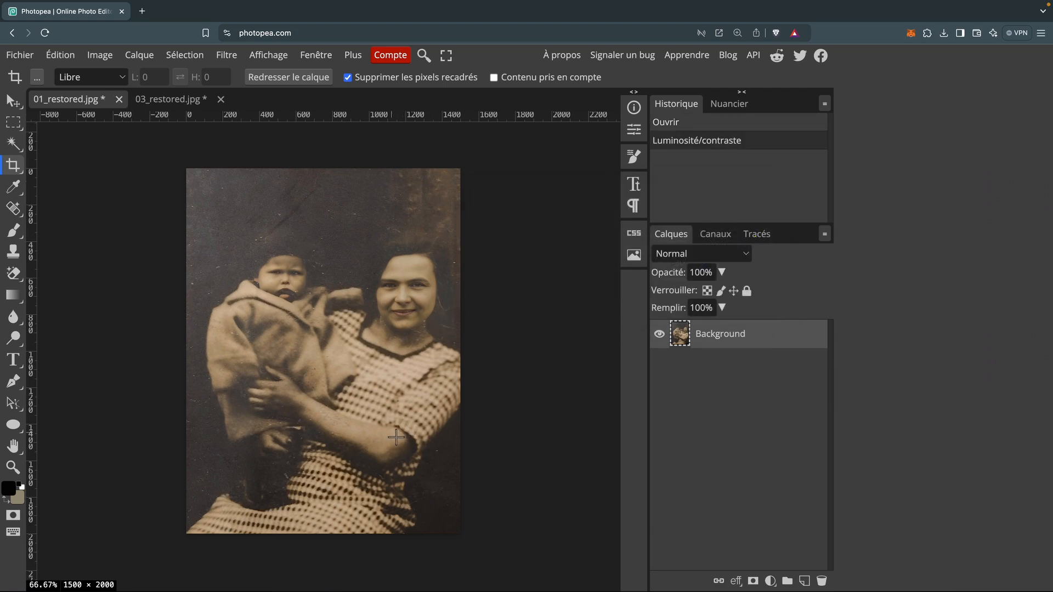
Convert the woman-and-baby portrait to black and white with the Black and White adjustment.
{"action": "left_click", "coordinate": [99, 57]}
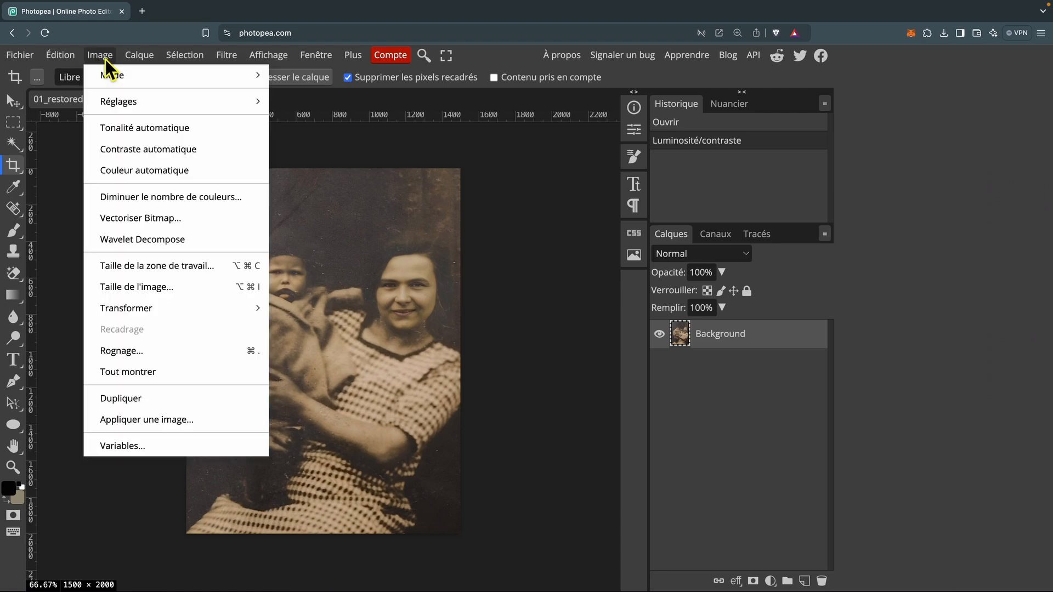
{"action": "mouse_move", "coordinate": [110, 106]}
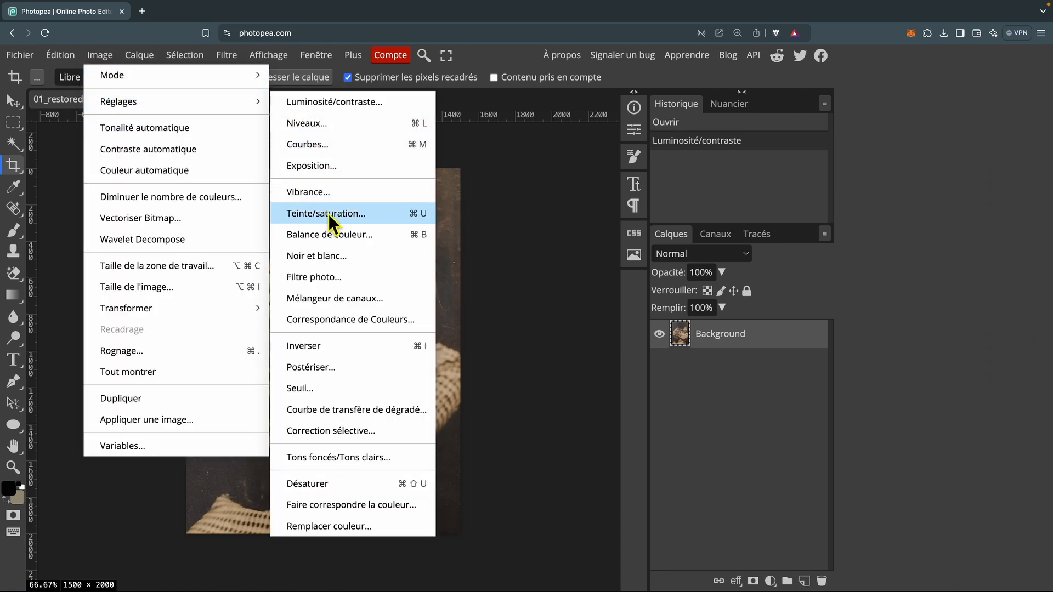
{"action": "left_click", "coordinate": [333, 257]}
{"action": "left_click", "coordinate": [362, 189]}
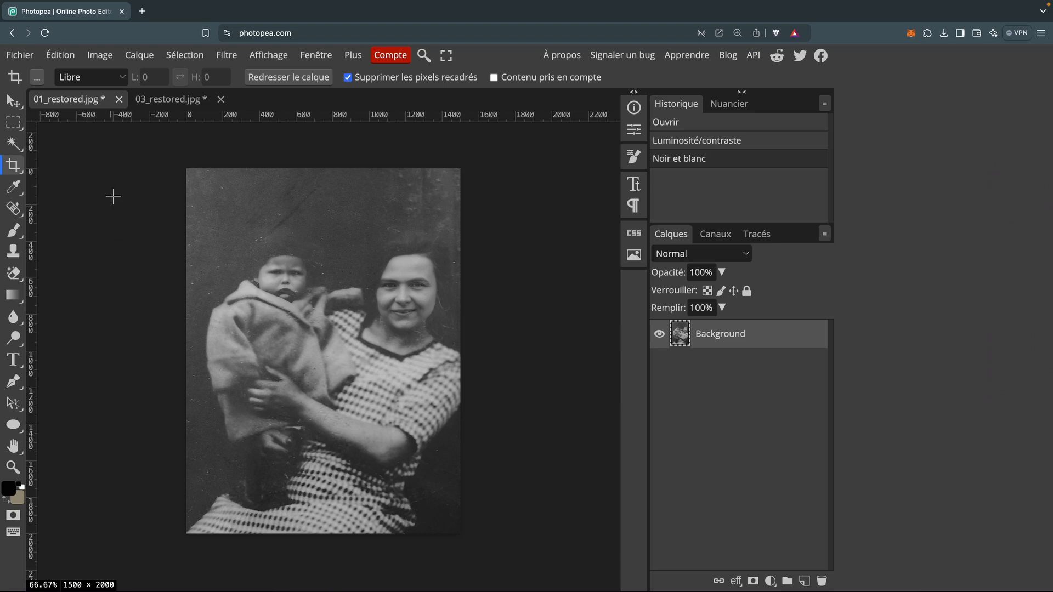
Set the black-and-white portrait's brightness to 24 and lower its contrast with the Brightness/Contrast adjustment.
{"action": "left_click", "coordinate": [101, 59]}
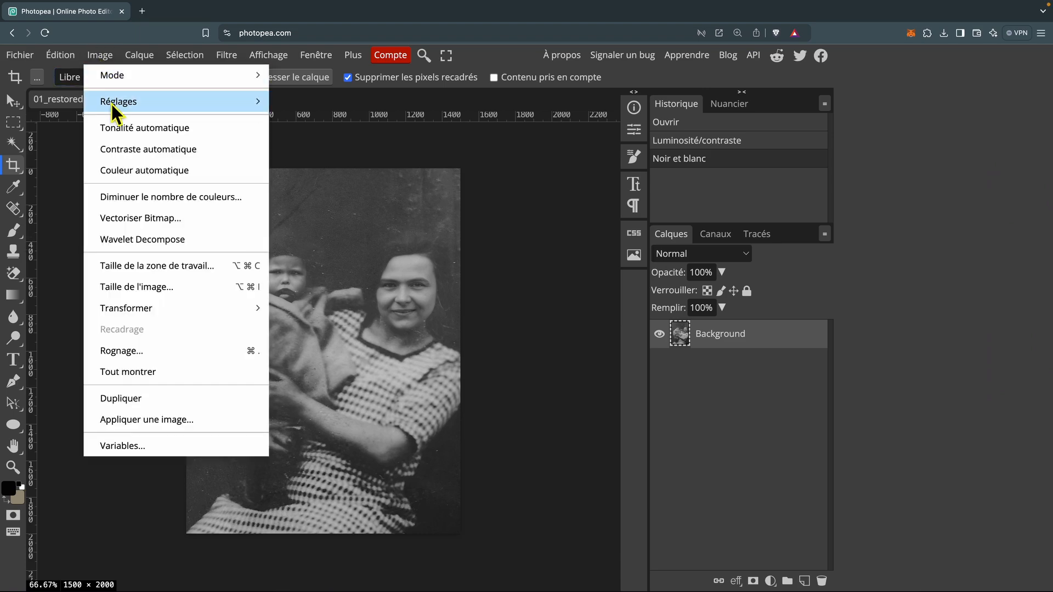
{"action": "mouse_move", "coordinate": [164, 106]}
{"action": "left_click", "coordinate": [324, 103]}
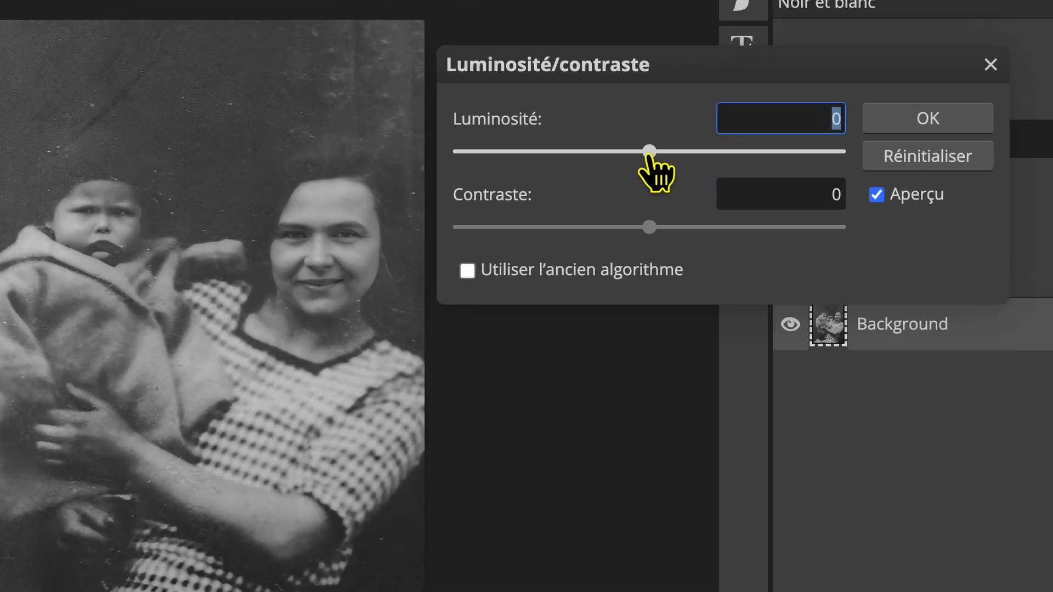
{"action": "left_click", "coordinate": [583, 239]}
{"action": "left_click_drag", "start_coordinate": [665, 135], "coordinate": [696, 135]}
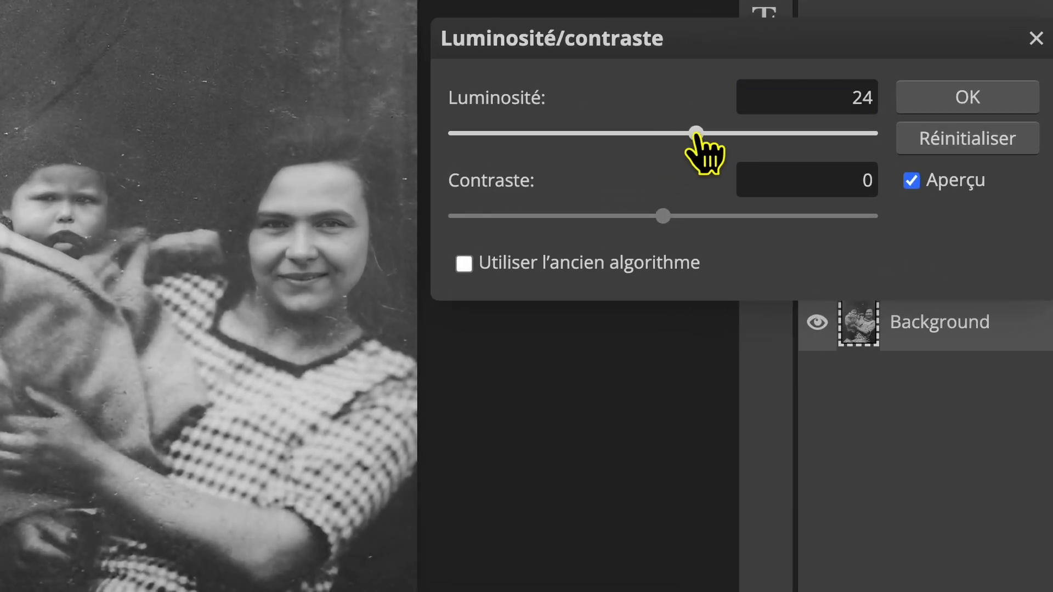
{"action": "left_click_drag", "start_coordinate": [663, 216], "coordinate": [618, 215]}
{"action": "left_click", "coordinate": [956, 99]}
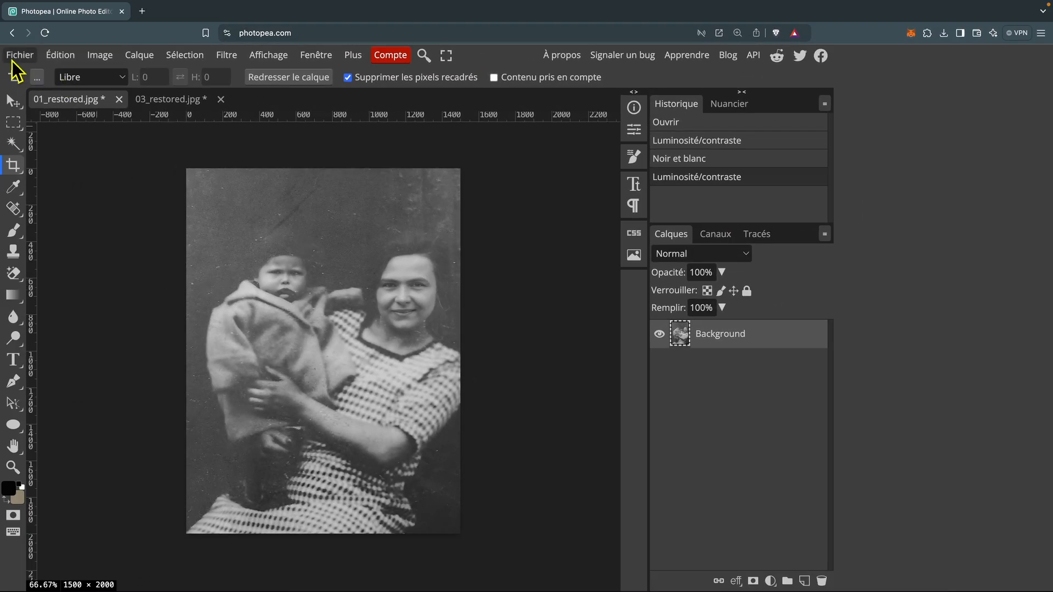
Export the woman-and-baby portrait as a PNG named duo to the rushes6 folder, and close 01_restored.jpg.
{"action": "left_click", "coordinate": [12, 58]}
{"action": "mouse_move", "coordinate": [63, 250]}
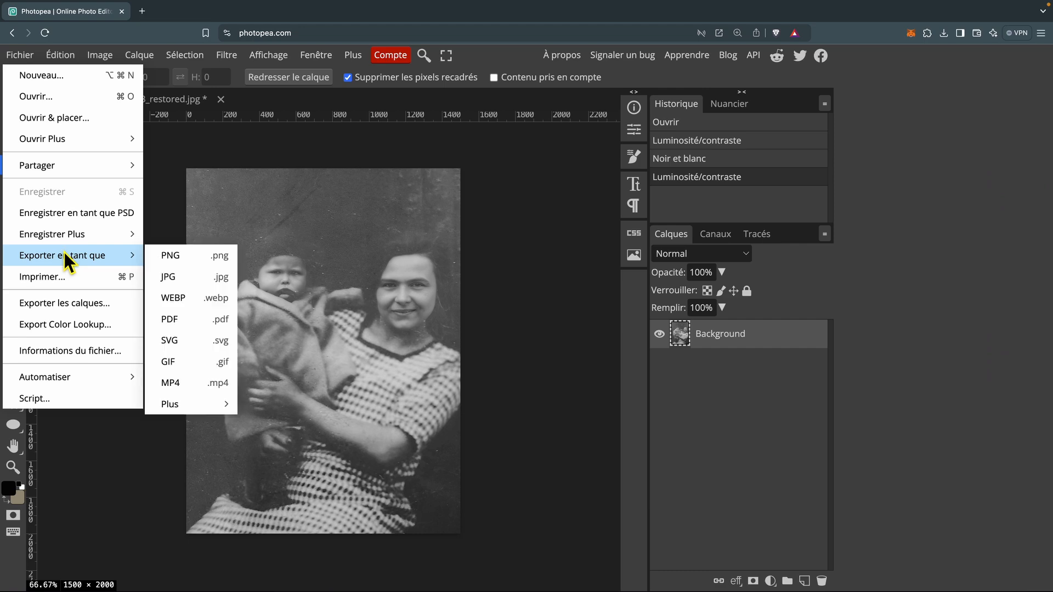
{"action": "left_click", "coordinate": [170, 258]}
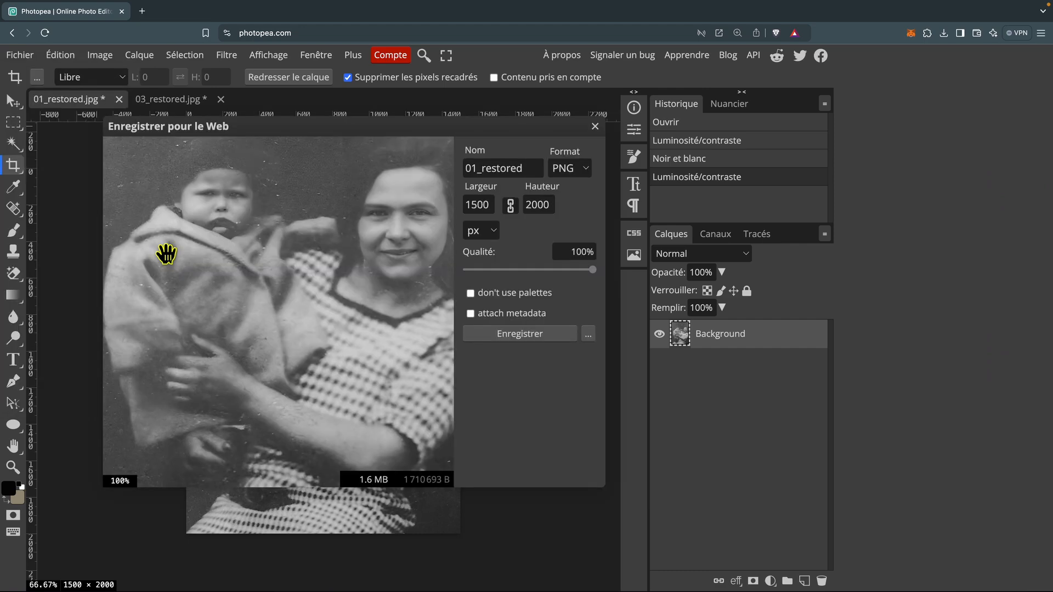
{"action": "type", "text": "duo"}
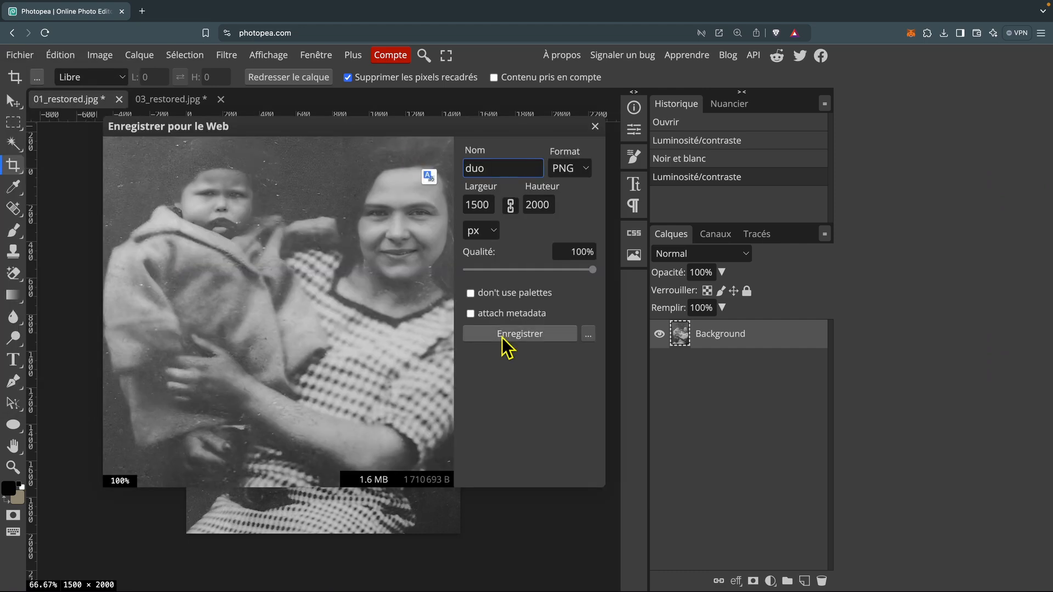
{"action": "left_click", "coordinate": [501, 335]}
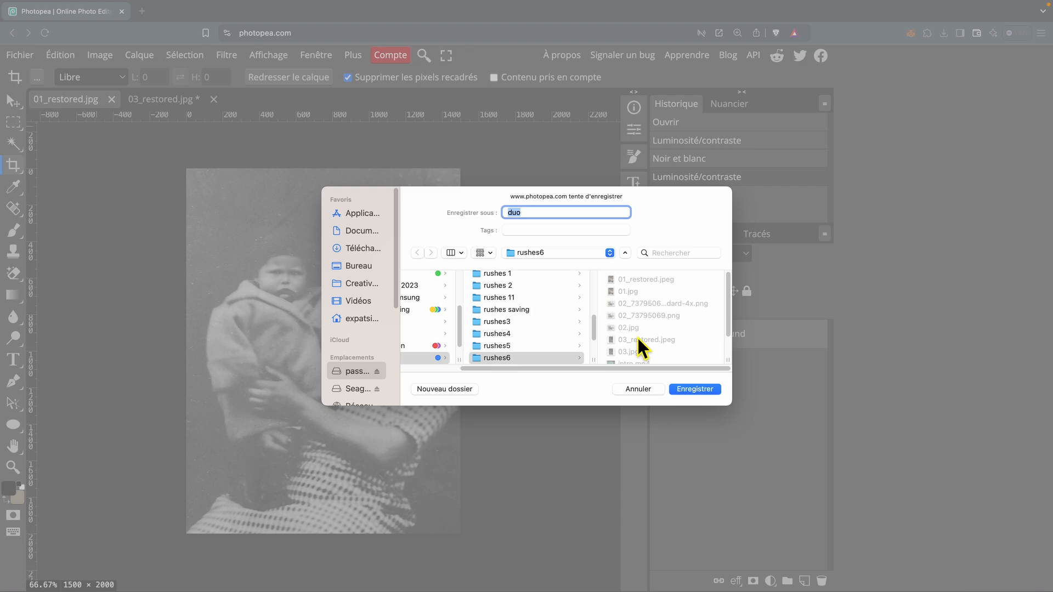
{"action": "left_click", "coordinate": [705, 391]}
{"action": "left_click", "coordinate": [112, 100]}
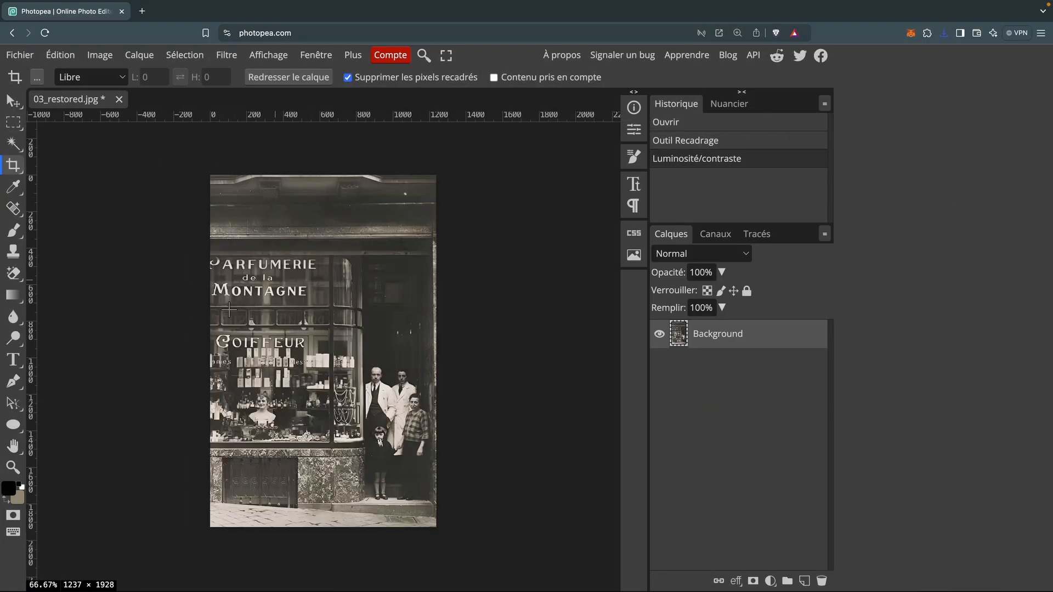
Export the shopfront photo as a PNG named "parfumerie de la montagne charleroi" to the rushes6 folder.
{"action": "left_click", "coordinate": [20, 54]}
{"action": "mouse_move", "coordinate": [57, 261]}
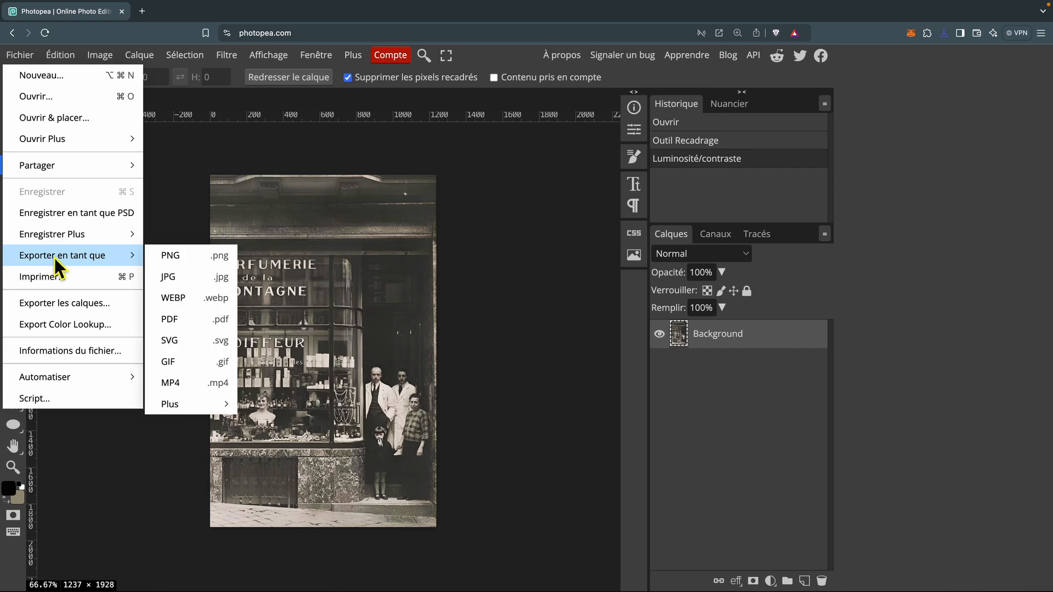
{"action": "left_click", "coordinate": [193, 270]}
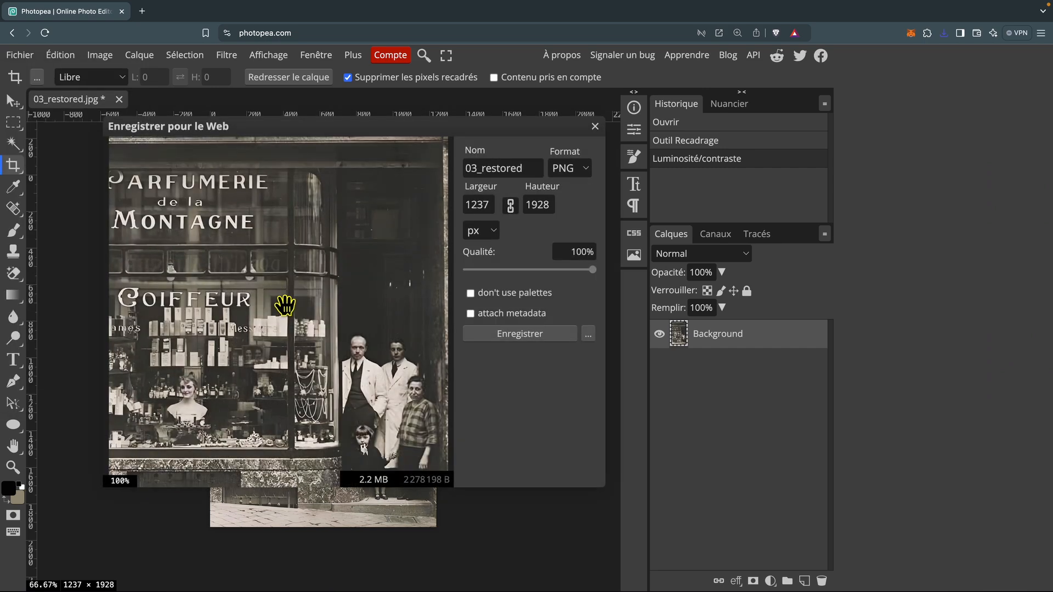
{"action": "left_click", "coordinate": [534, 171]}
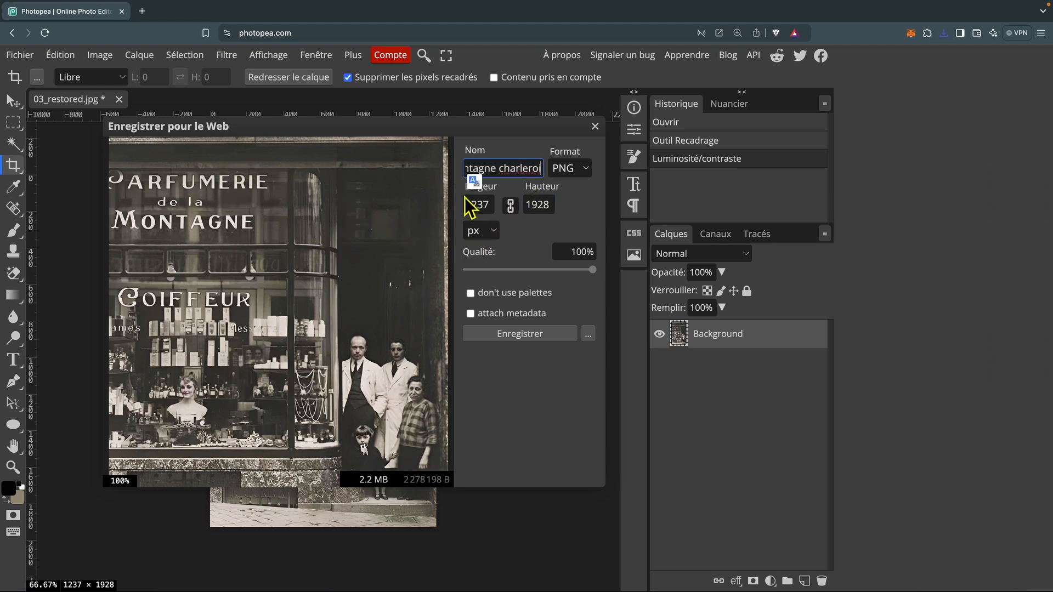
{"action": "left_click", "coordinate": [527, 333]}
{"action": "left_click", "coordinate": [693, 390]}
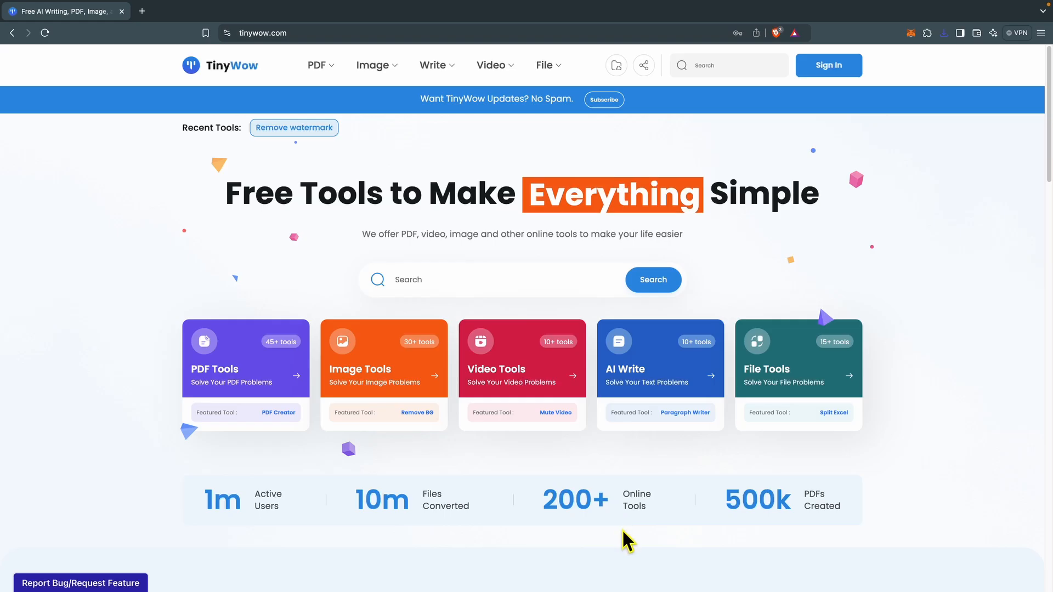
In TinyWow, open the Remove watermark image tool and upload duo.png from the rushes6 folder.
{"action": "mouse_move", "coordinate": [379, 69]}
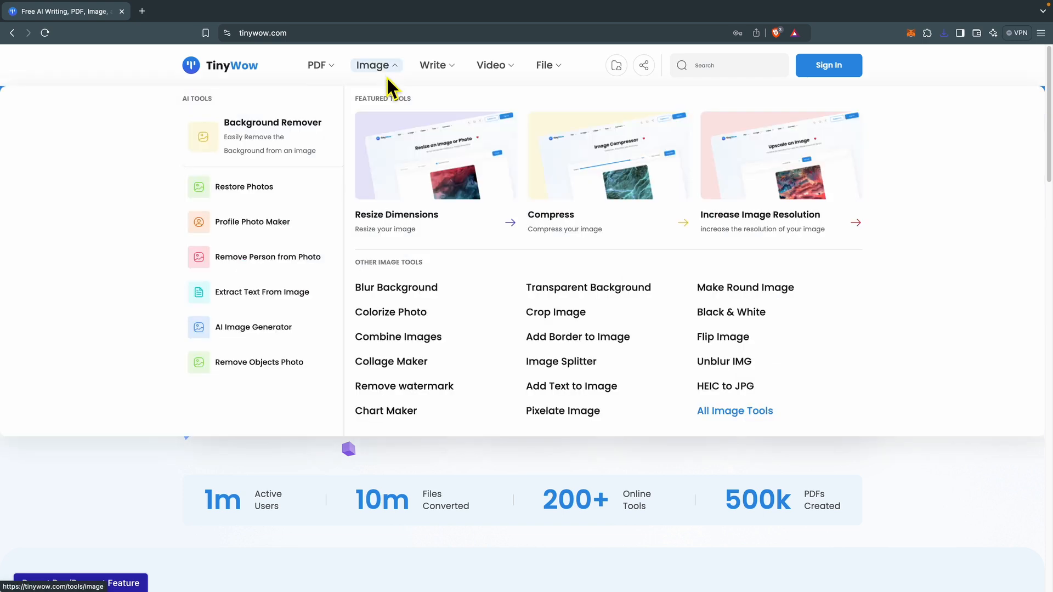
{"action": "left_click", "coordinate": [426, 389]}
{"action": "left_click", "coordinate": [486, 298]}
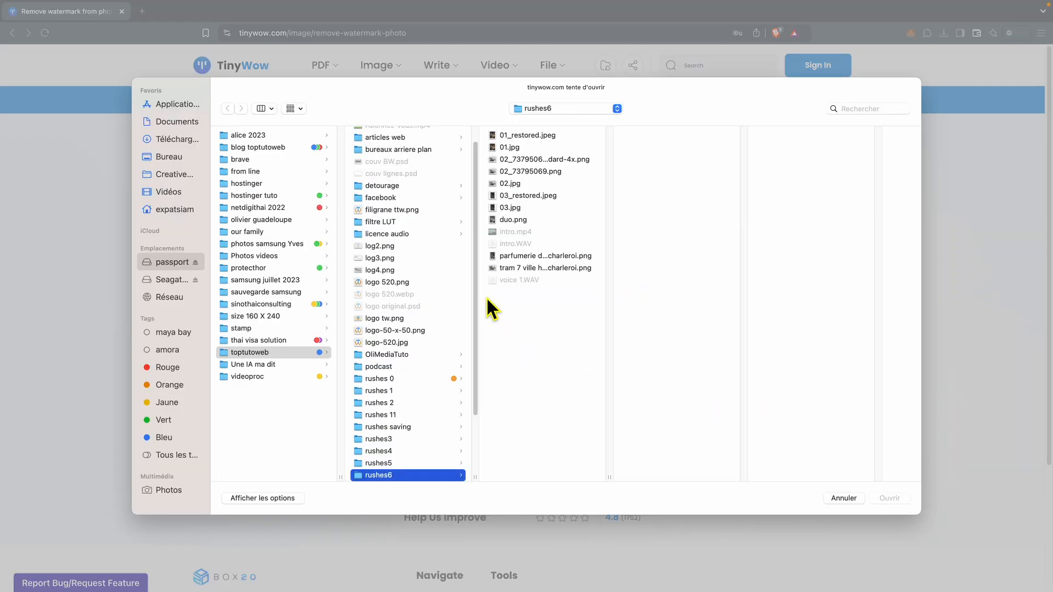
{"action": "left_click", "coordinate": [526, 219]}
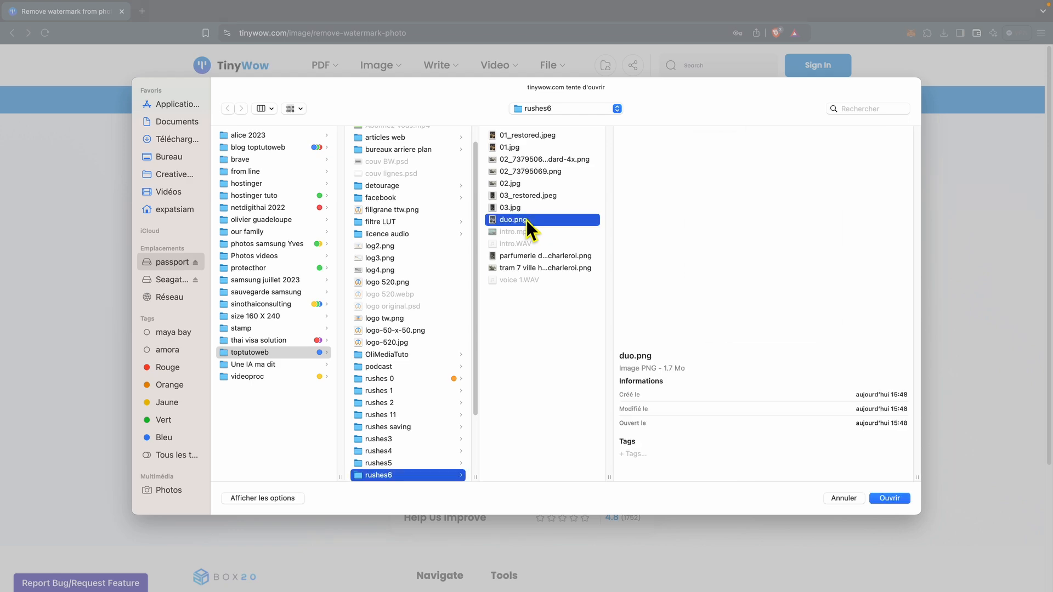
{"action": "left_click", "coordinate": [900, 498]}
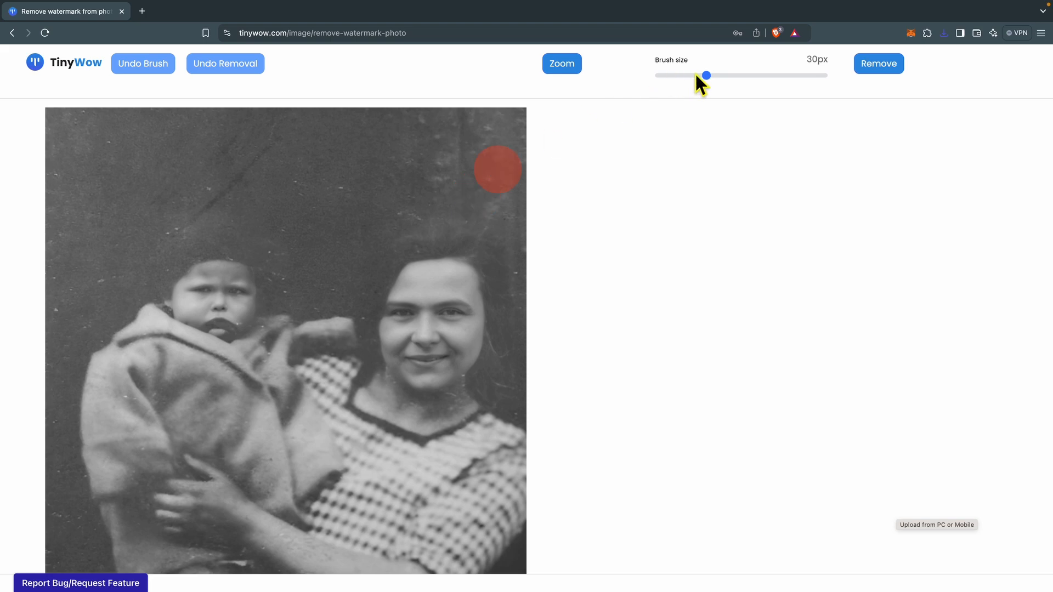
Set the brush size to 7 px, mark the white specks across the portrait and its background, and remove them.
{"action": "left_click", "coordinate": [668, 75]}
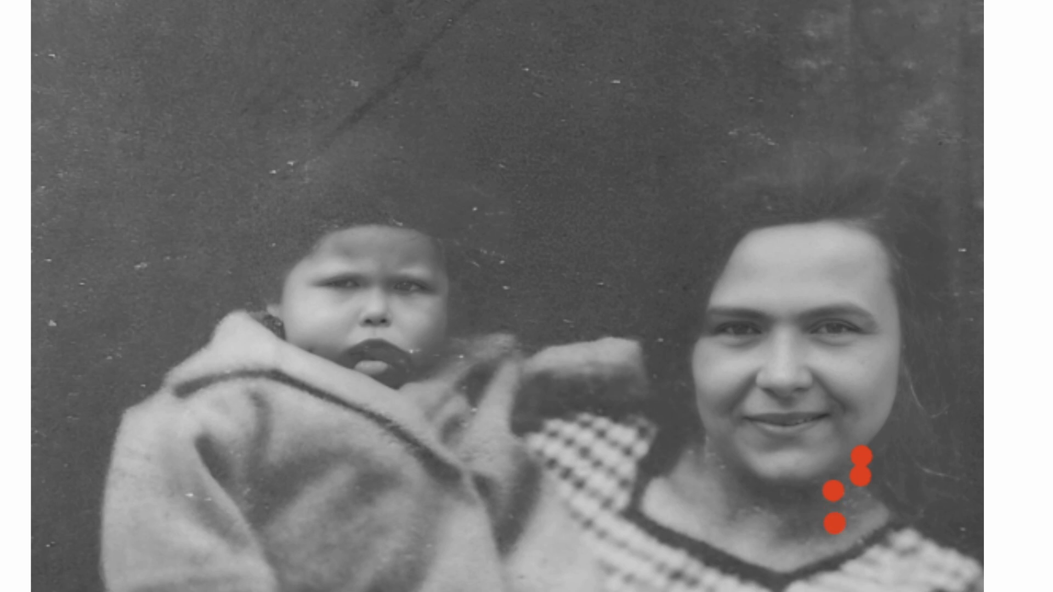
{"action": "left_click", "coordinate": [717, 471]}
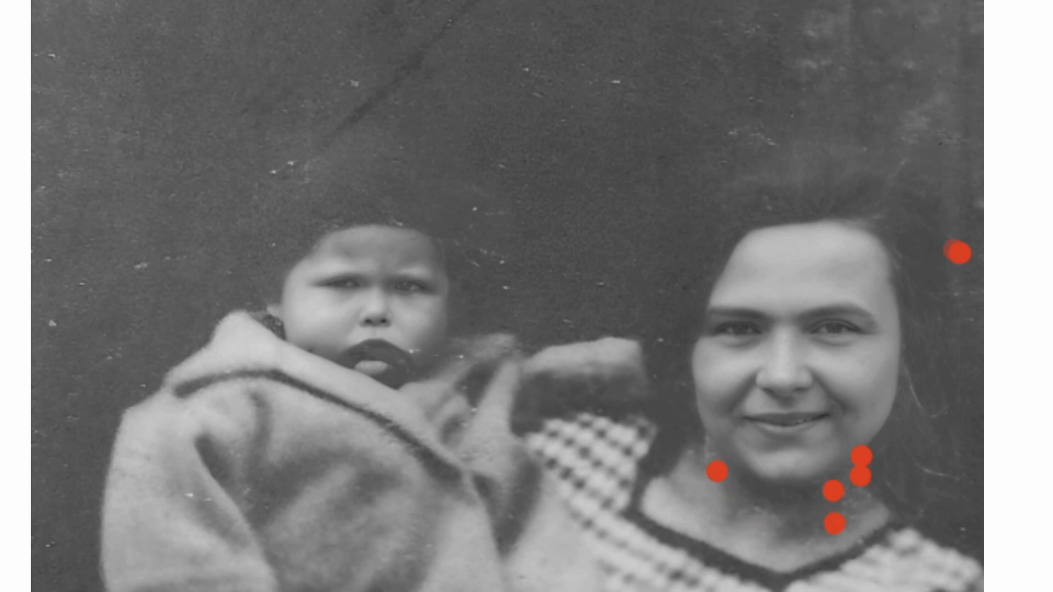
{"action": "left_click", "coordinate": [767, 206]}
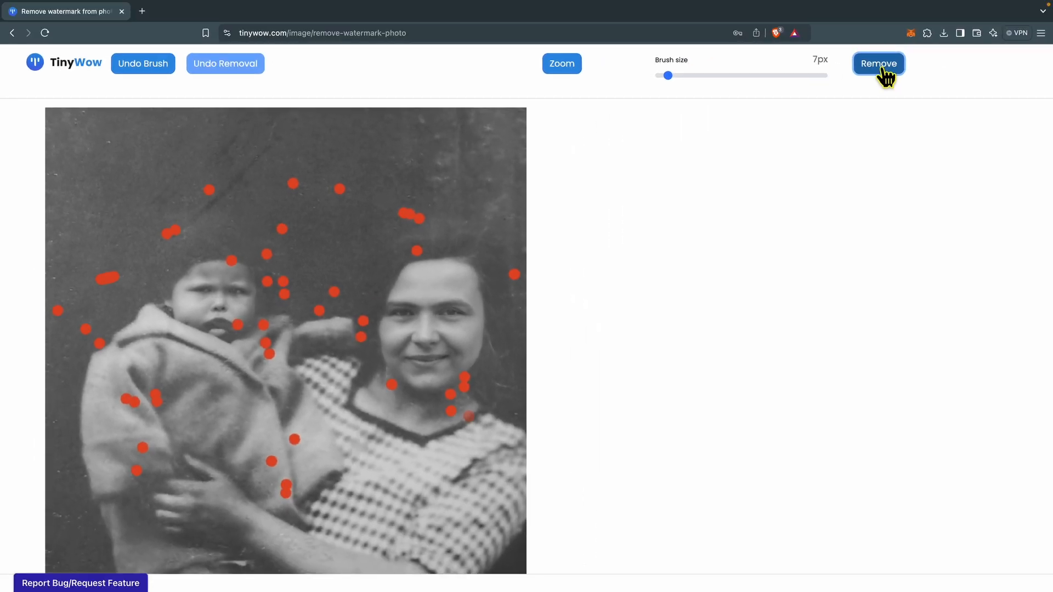
{"action": "left_click", "coordinate": [880, 65]}
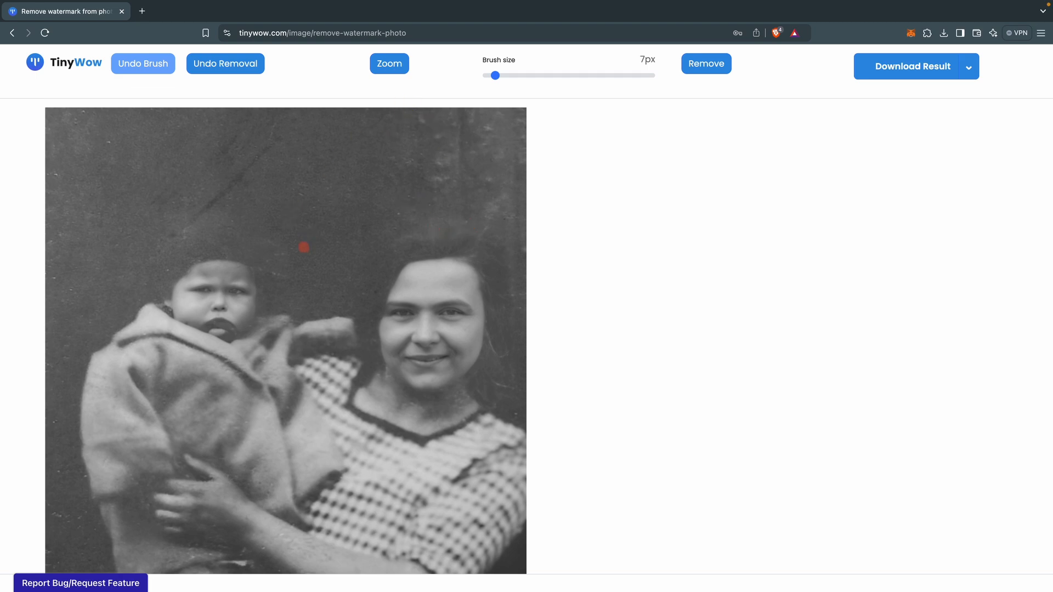
Download the cleaned portrait to the rushes6 folder with the "tinywow_" prefix deleted from its file name.
{"action": "left_click", "coordinate": [912, 66]}
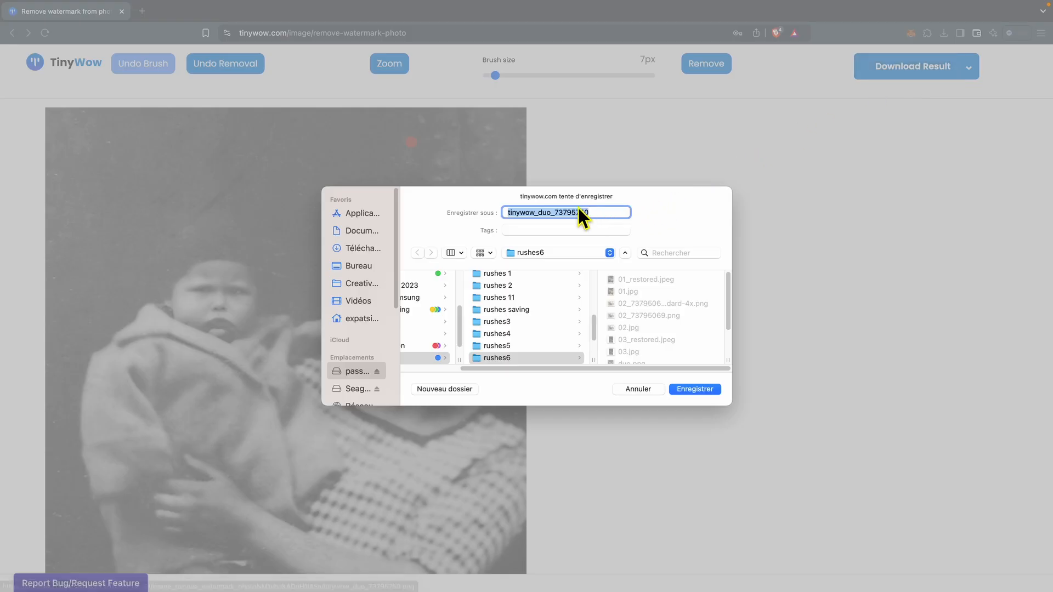
{"action": "left_click_drag", "start_coordinate": [537, 213], "coordinate": [488, 215]}
{"action": "key", "text": "BackSpace"}
{"action": "left_click", "coordinate": [679, 390]}
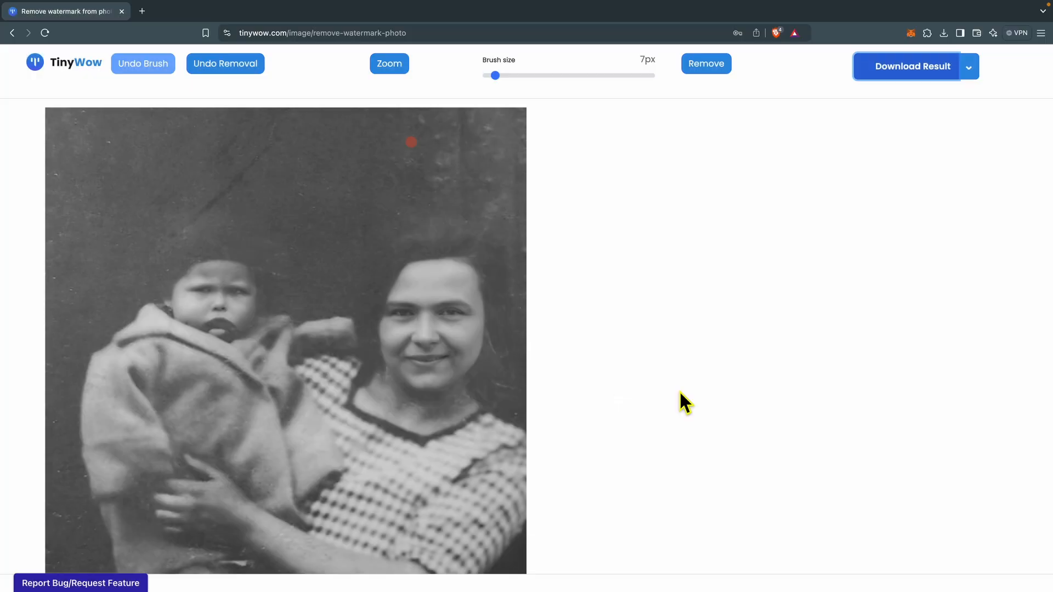